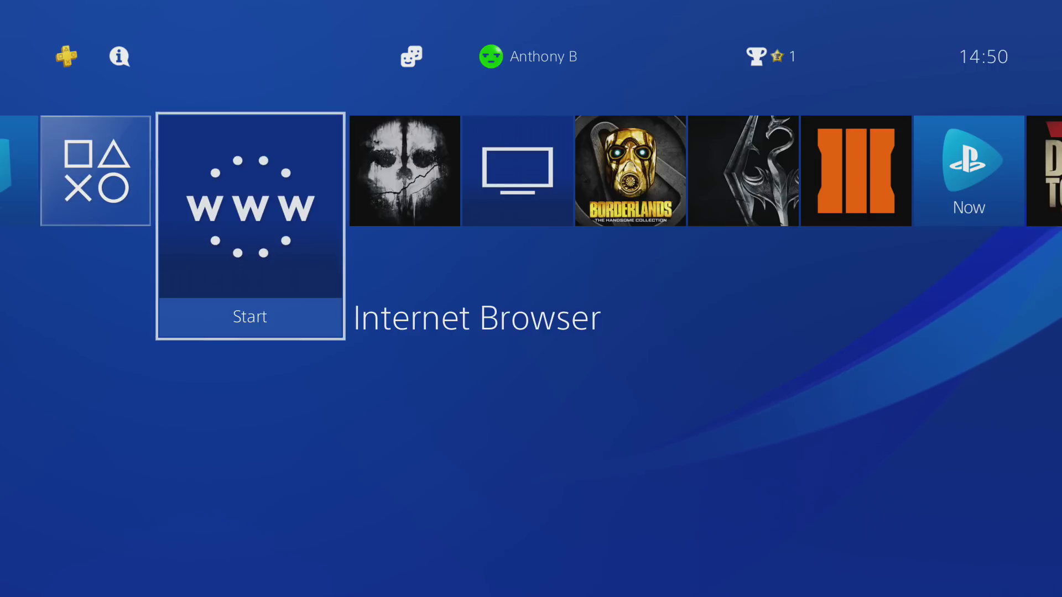
Step: Open the console's Settings from the home screen
key("Up")
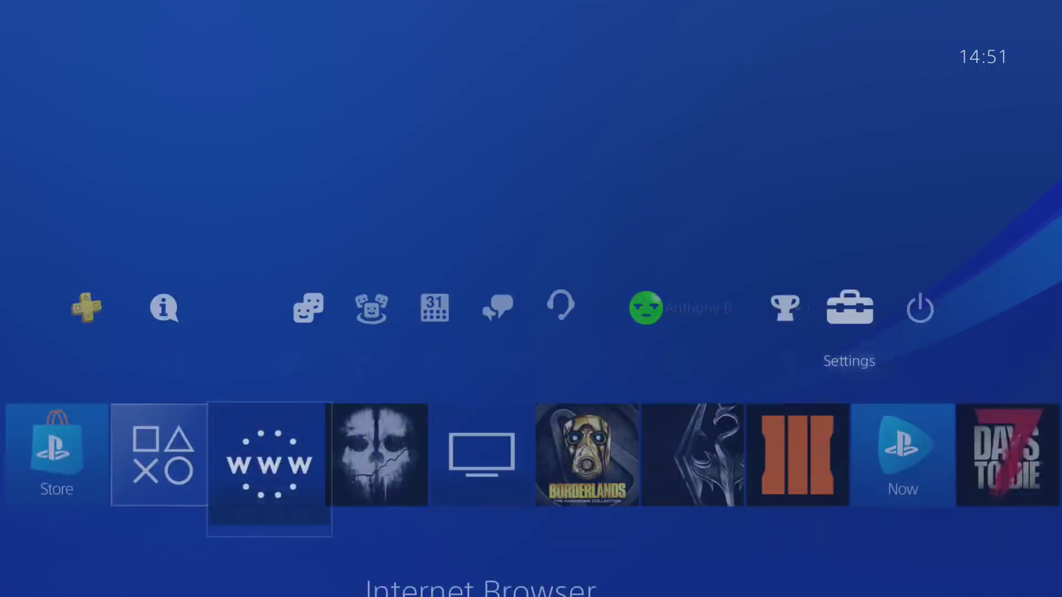
key("Right")
key("Left")
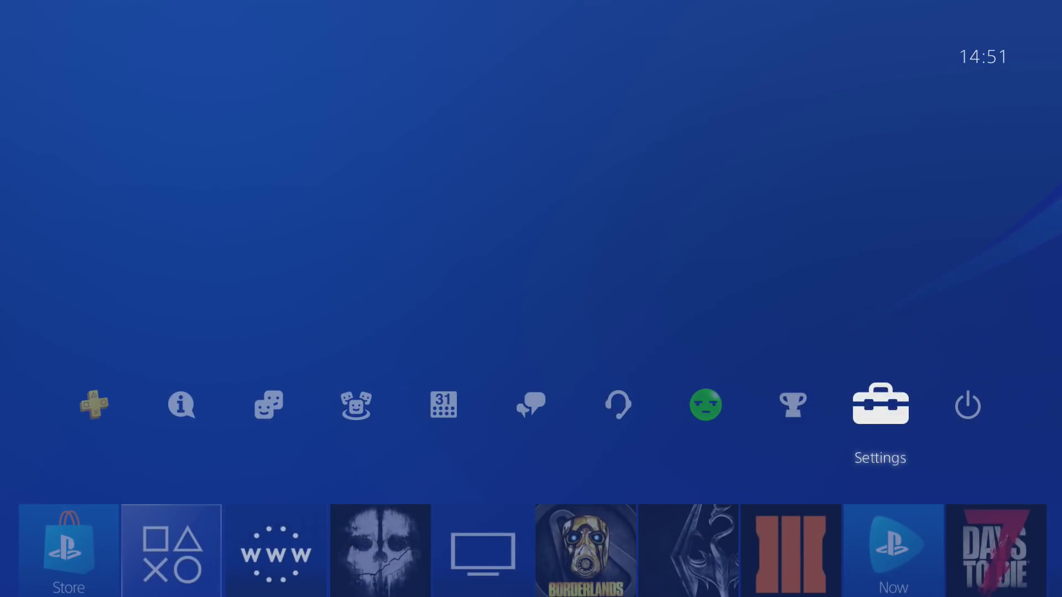
key("Return")
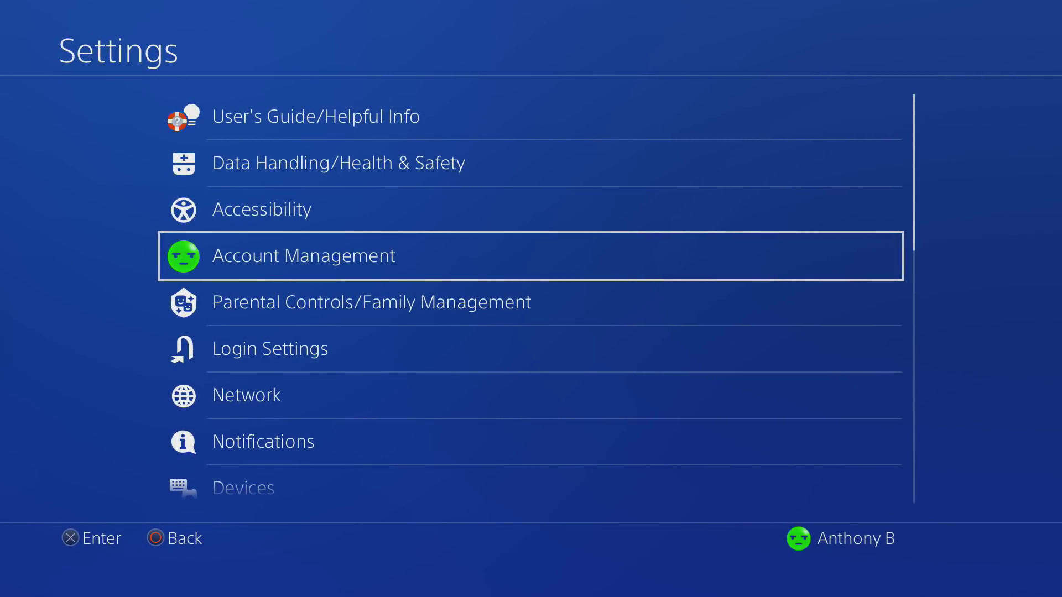
Step: View the System Information page in the System settings to check the installed system software version
key("Down")
key("Down")
key("Down")
key("Down")
key("Down")
key("Down")
key("Down")
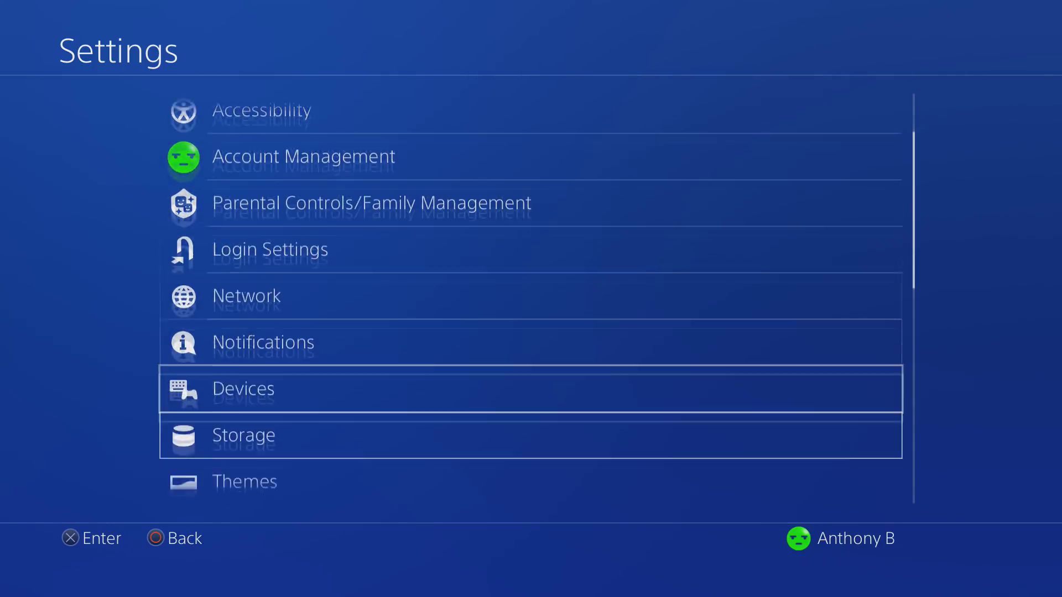
key("Down")
key("Down")
key("Down")
key("Down")
key("Down")
key("Down")
key("Down")
key("Down")
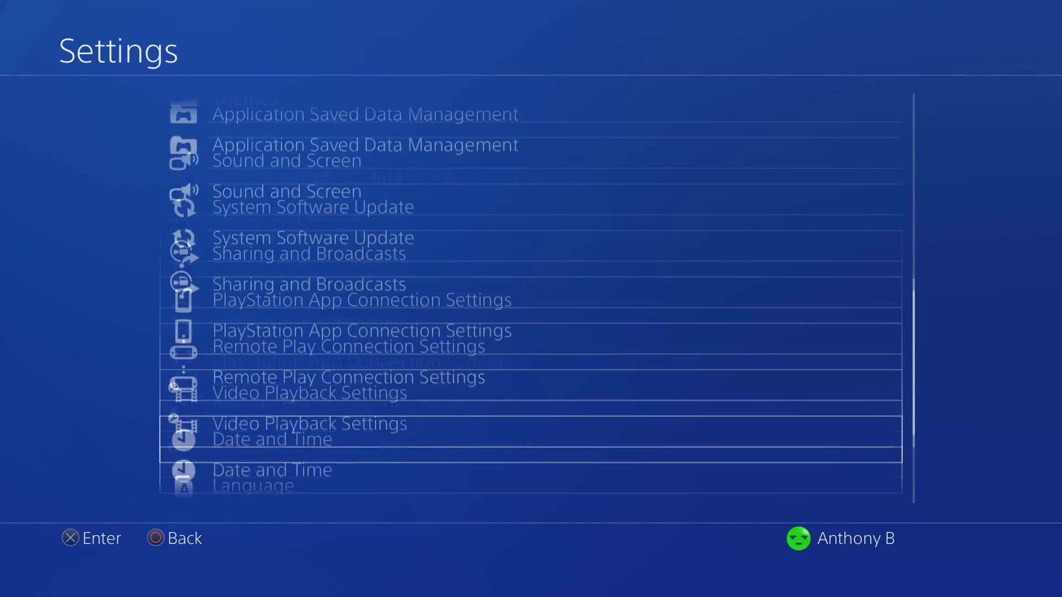
key("Down")
key("Down")
key("Down")
key("Down")
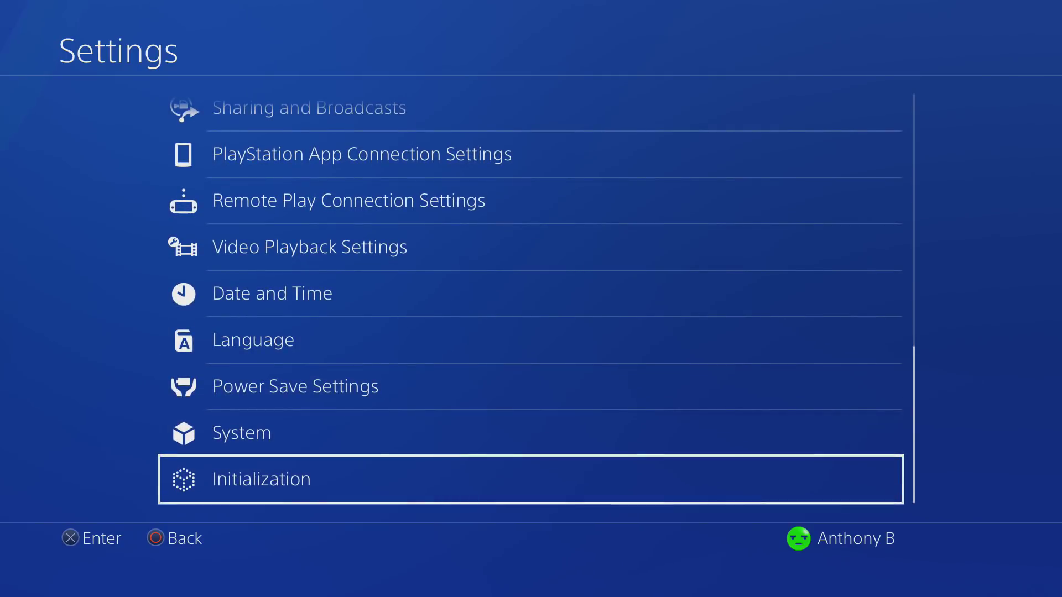
key("Up")
key("Return")
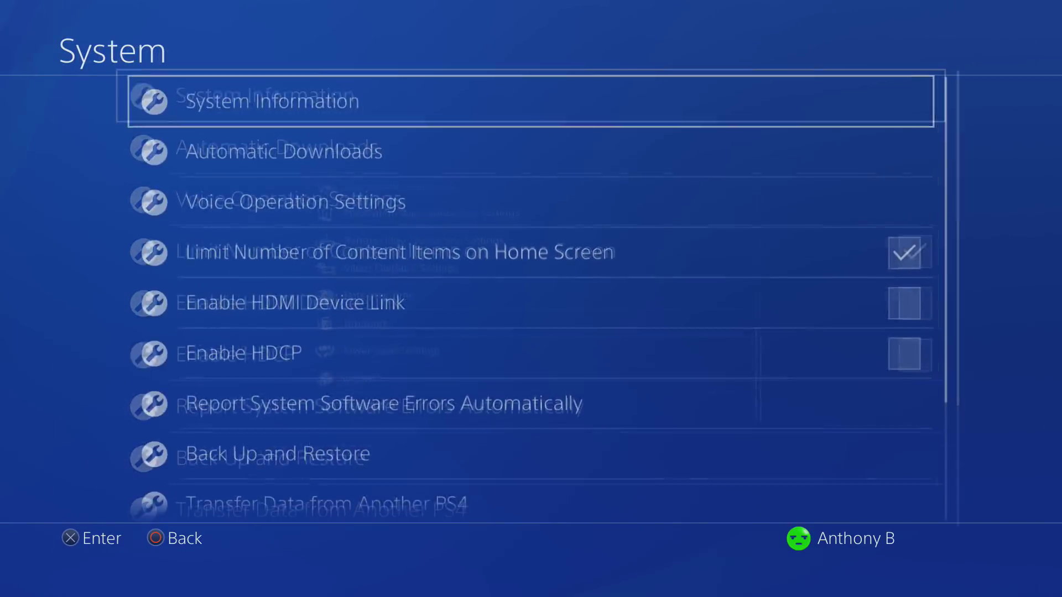
key("Return")
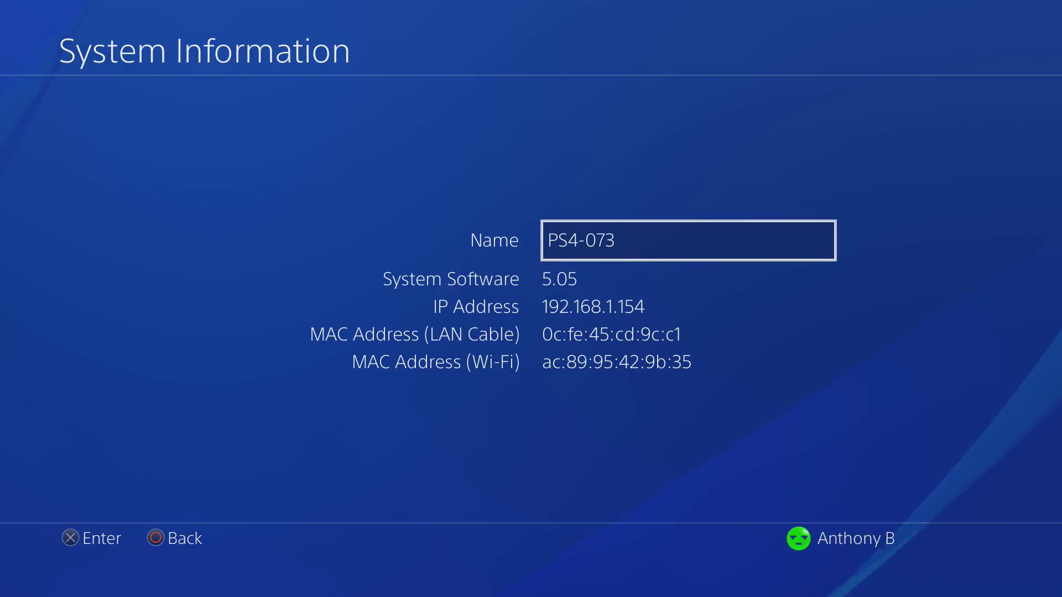
Step: Leave System Information and examine the Automatic Downloads options, especially the one for system software update files
key("Escape")
key("Down")
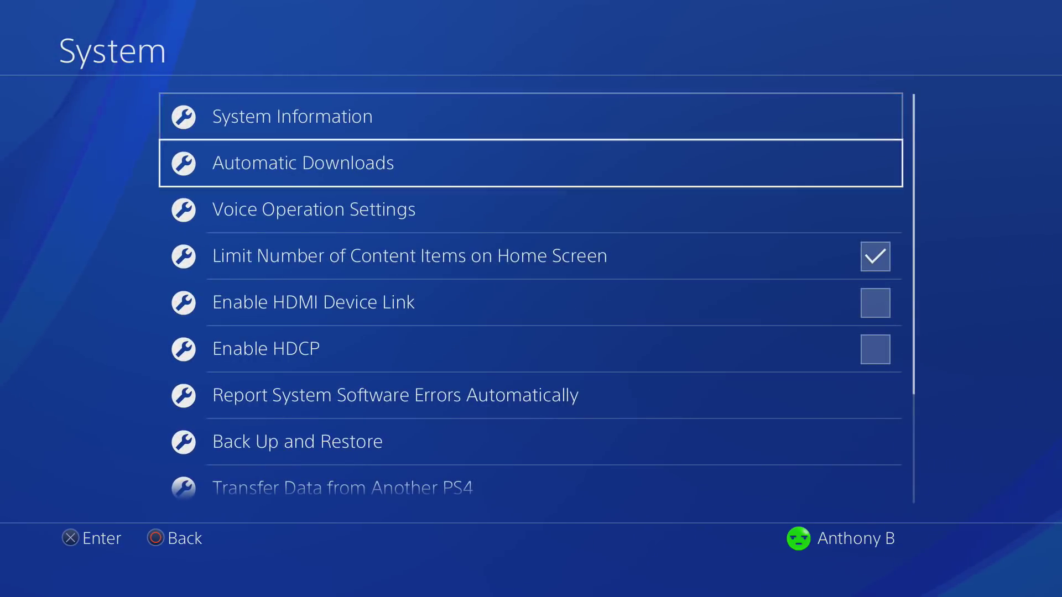
key("Return")
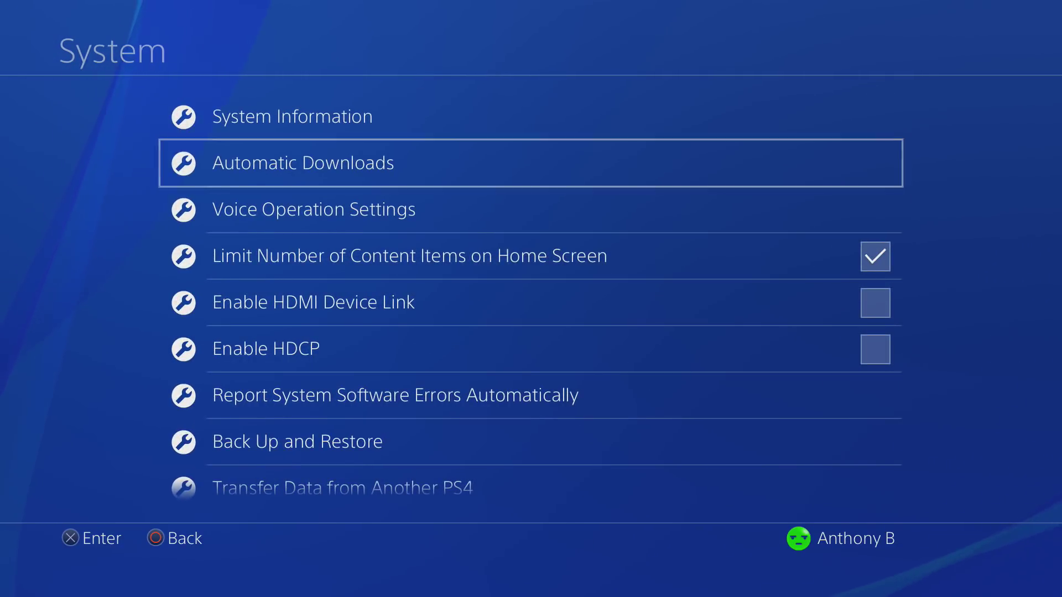
key("Down")
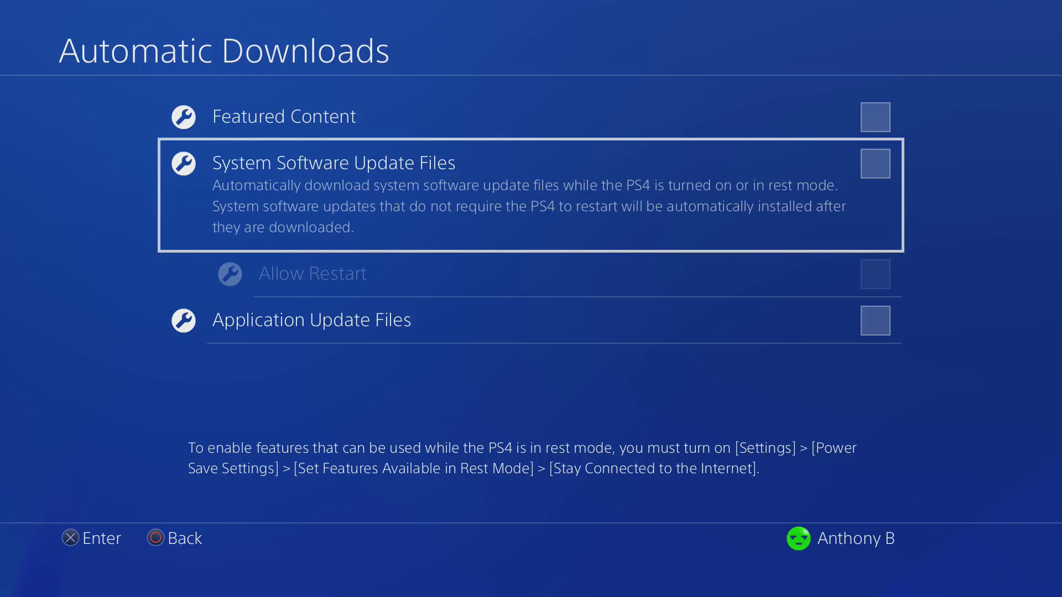
key("Down")
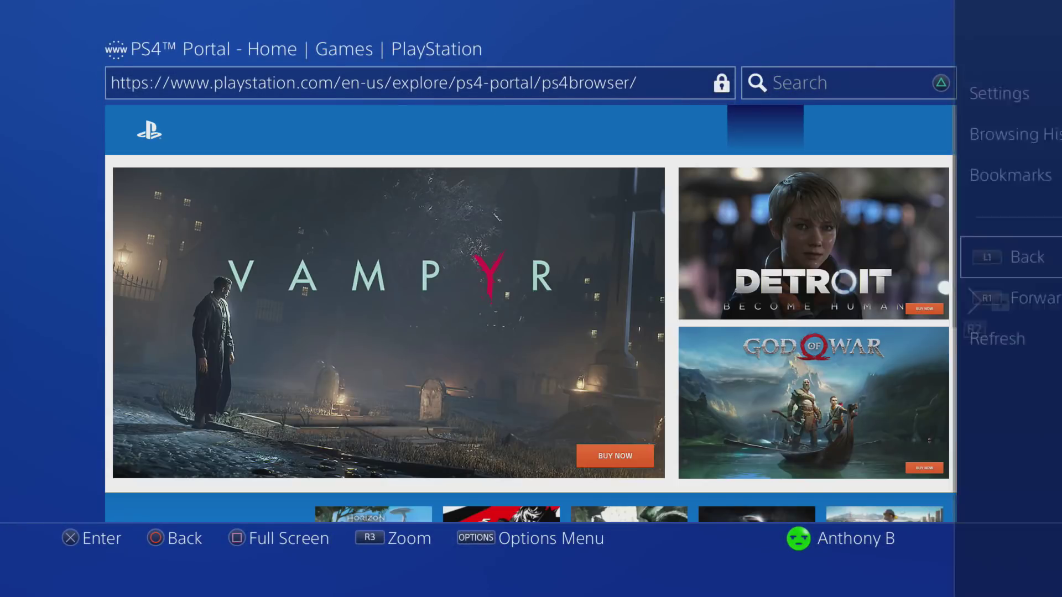
Step: In the Internet Browser, open a new blank page and load the address crack.bargains/505k
key("Return")
key("Up")
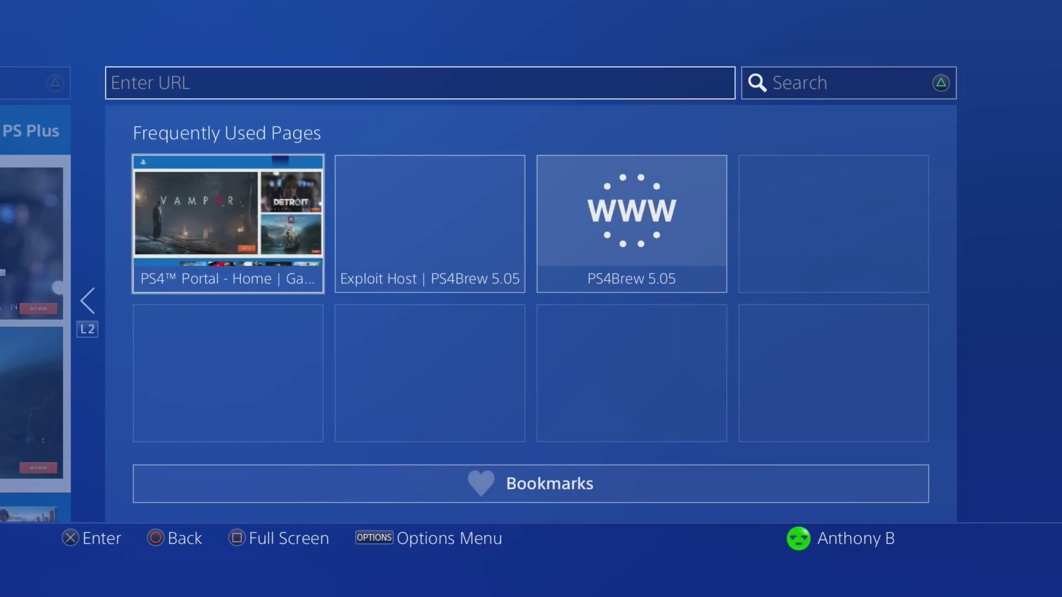
key("Return")
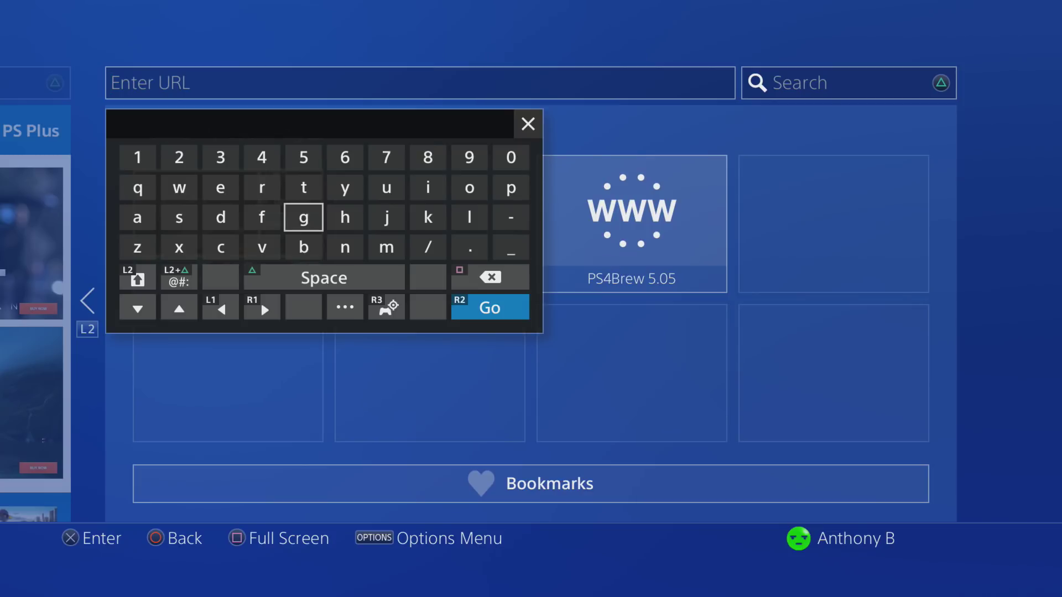
key("Down")
type("cr")
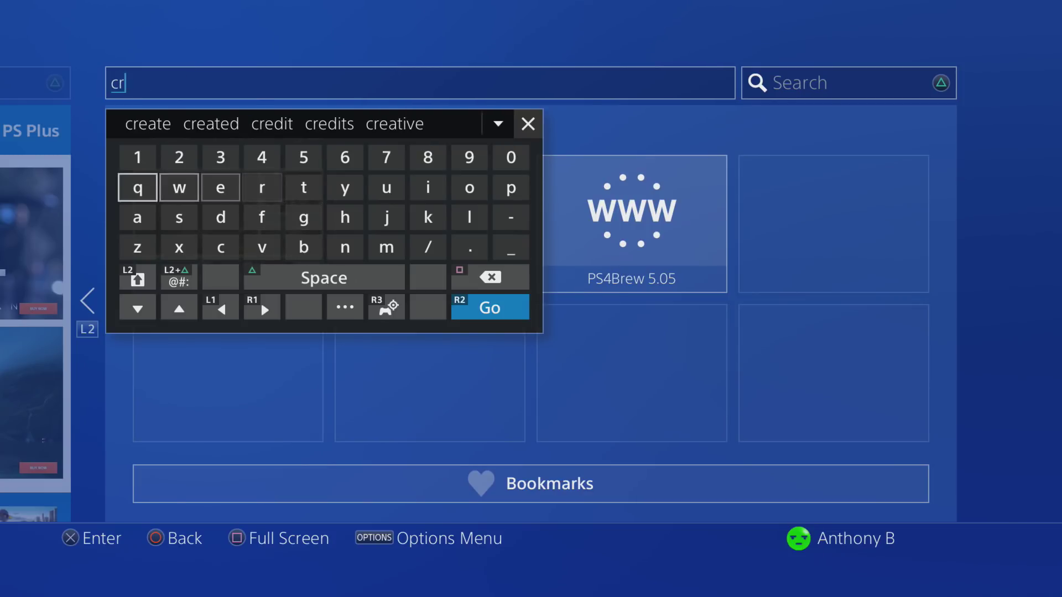
type("ac")
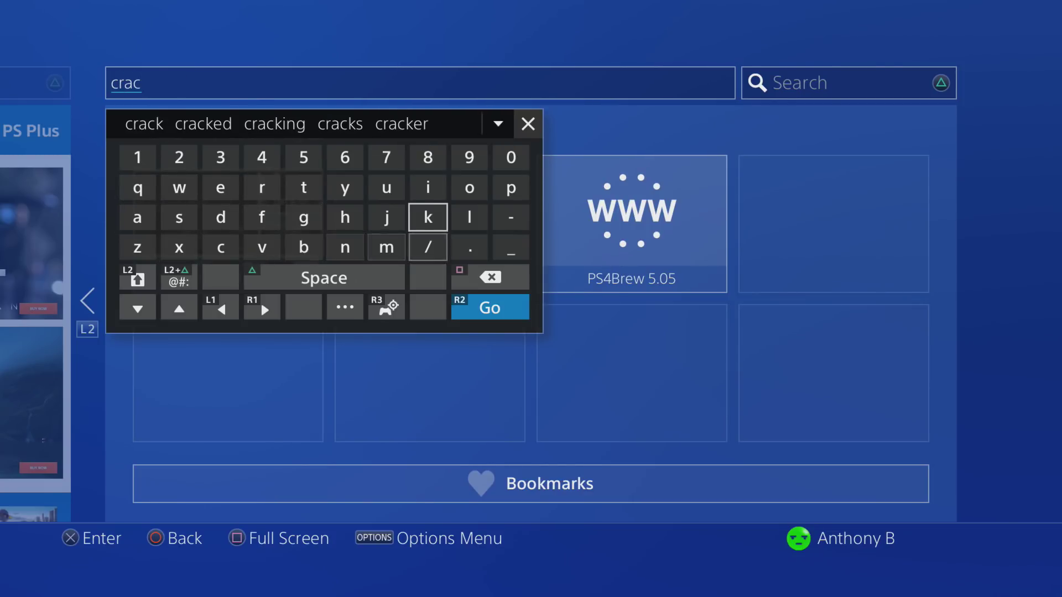
type("k.")
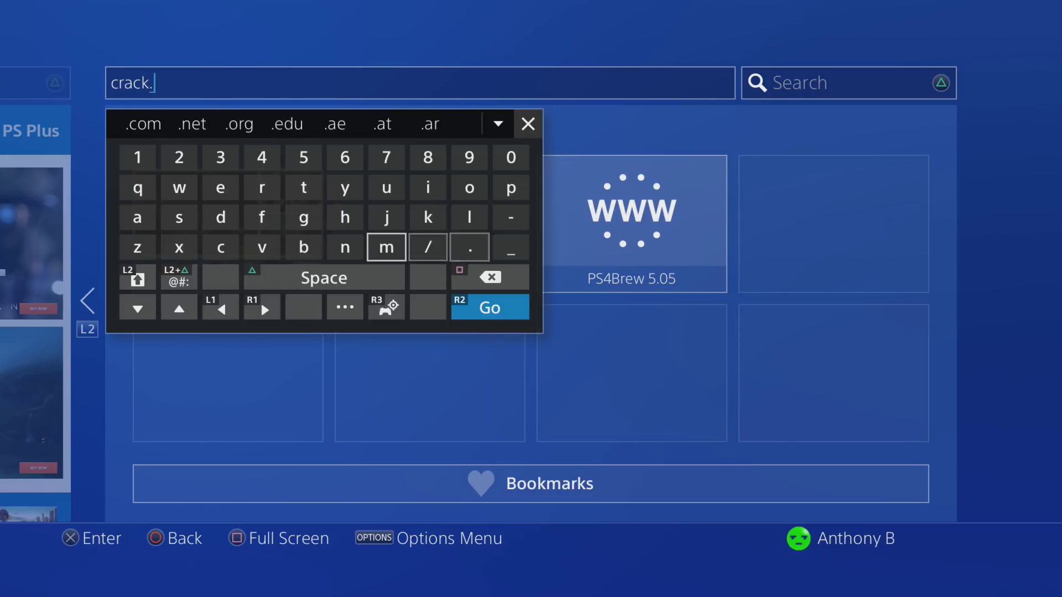
type("barga")
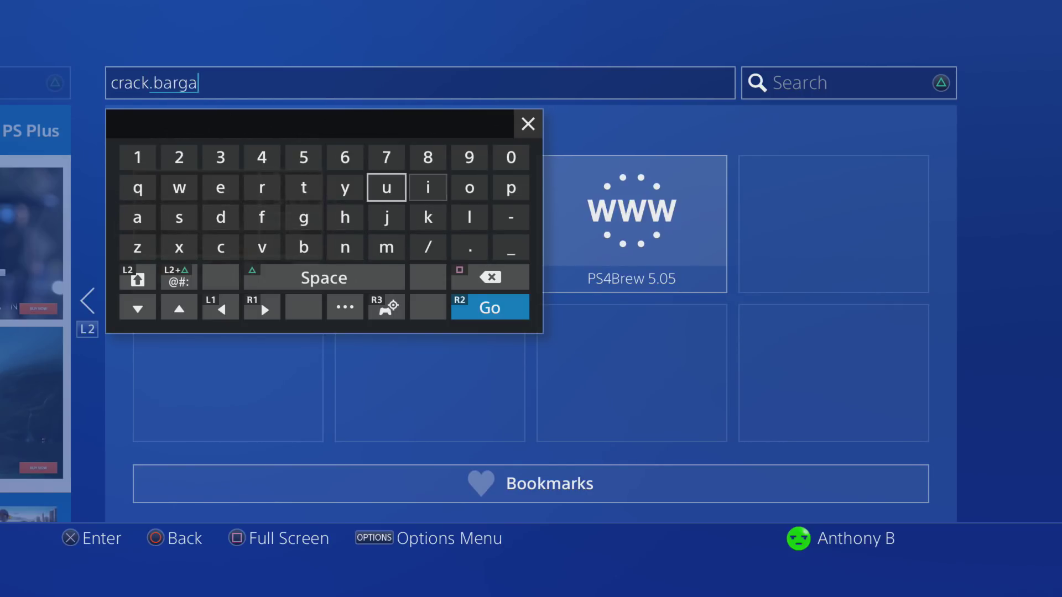
type("ins/")
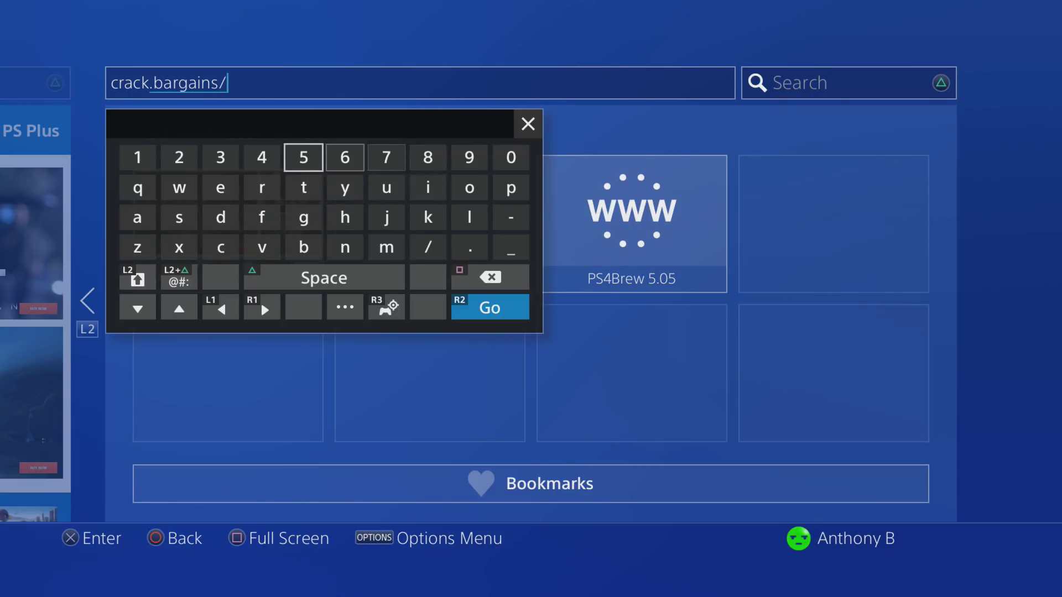
type("505")
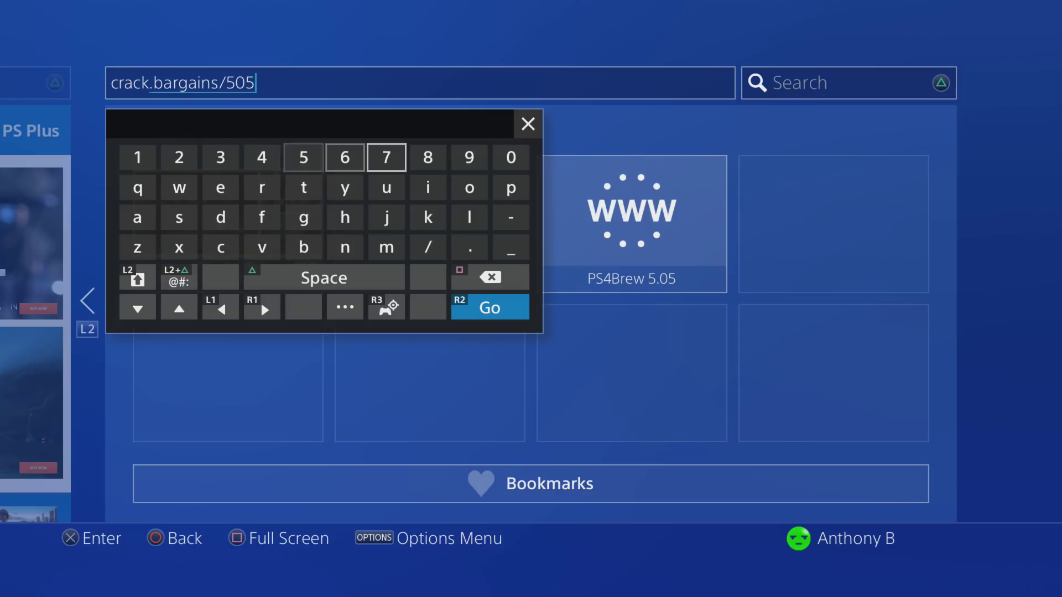
type("k")
key("Return")
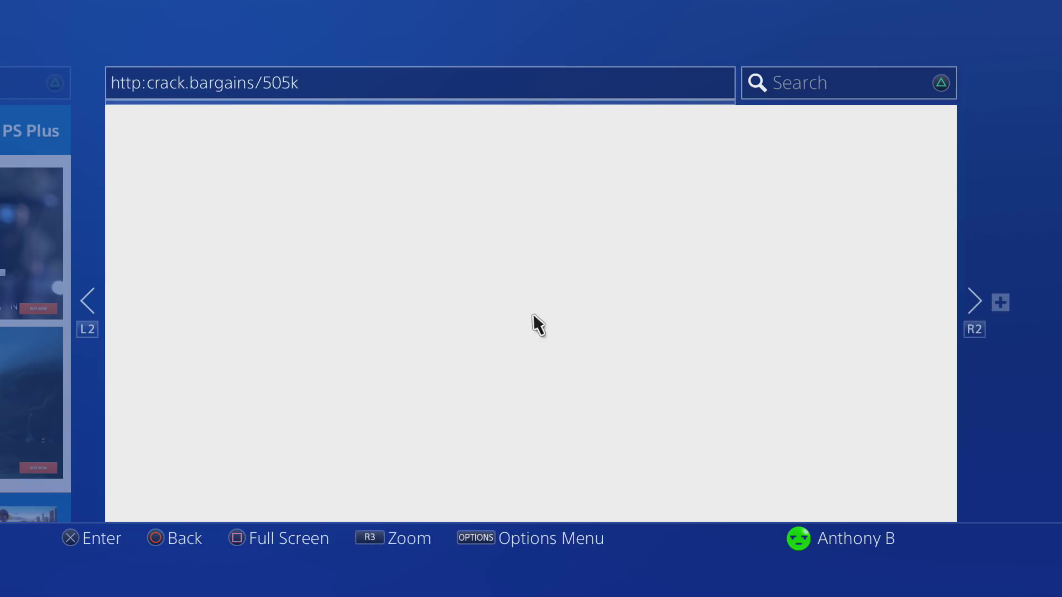
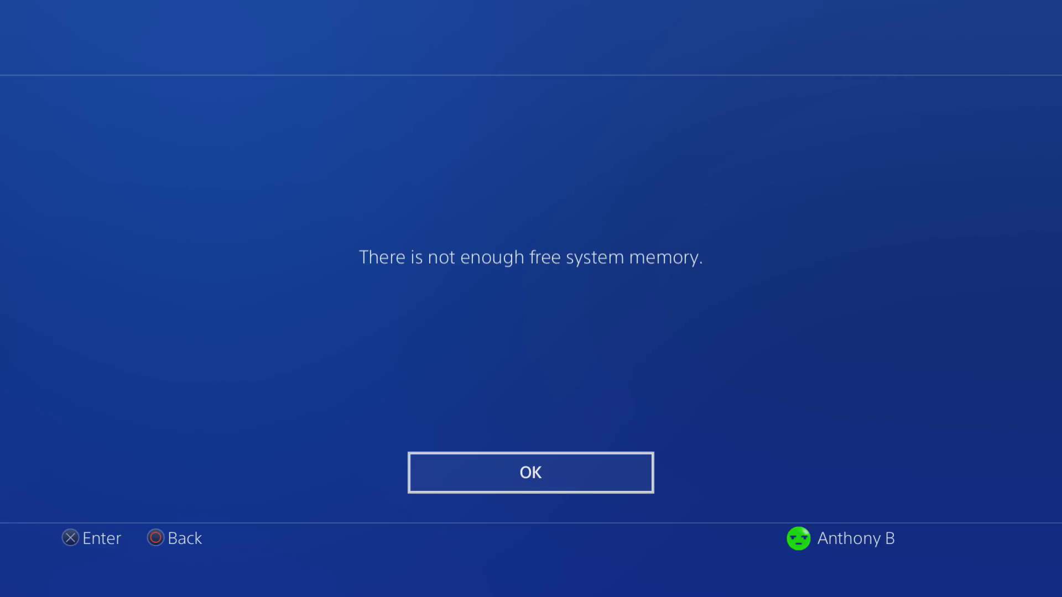
Step: Dismiss the system memory message and return to the crack.bargains/505k page in the browser
key("Return")
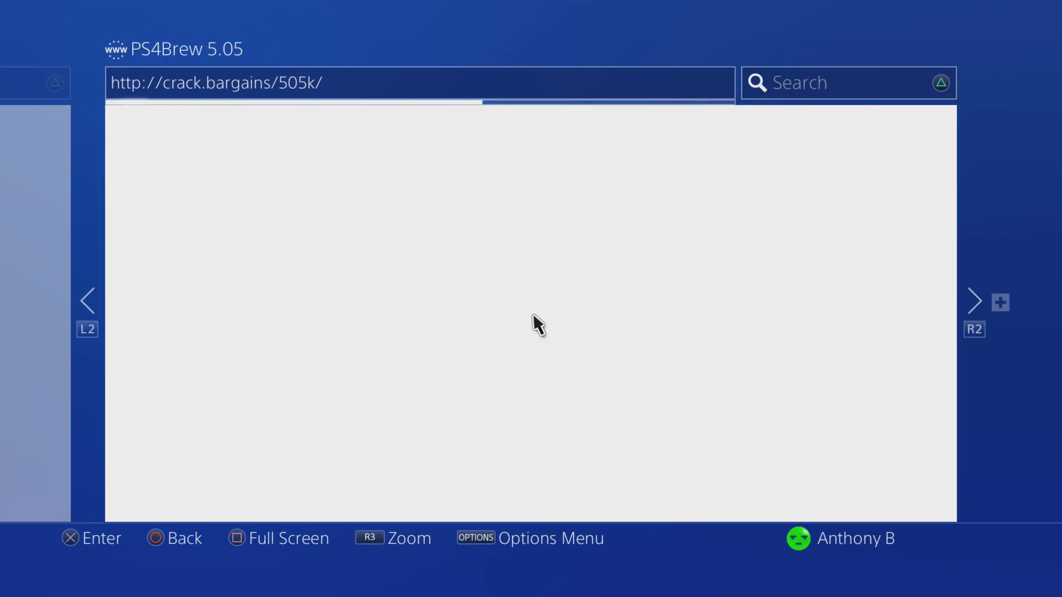
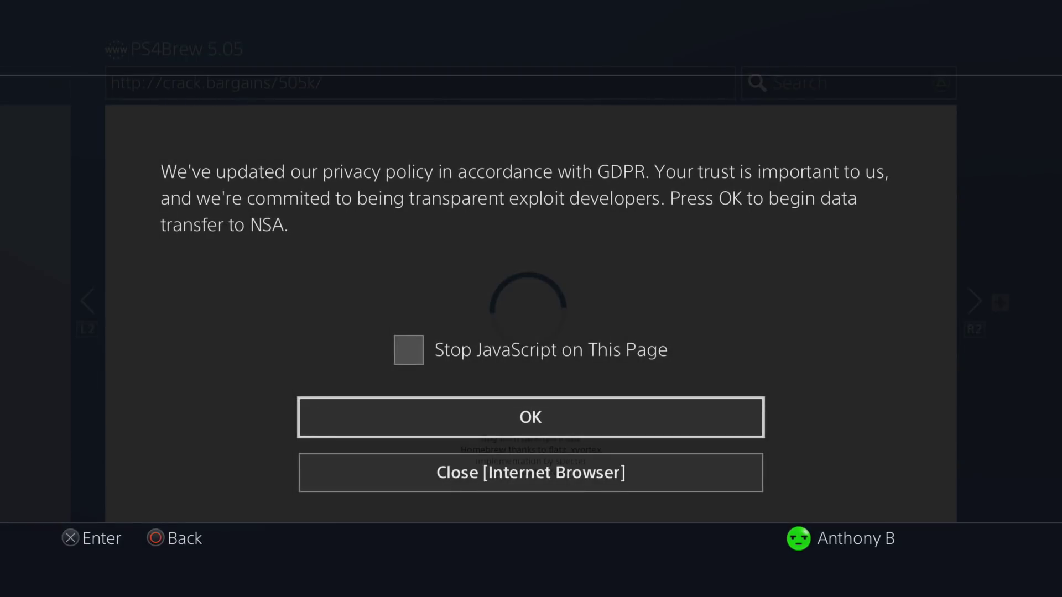
Step: Accept the privacy policy message on the PS4Brew 5.05 page, leaving JavaScript enabled
key("Return")
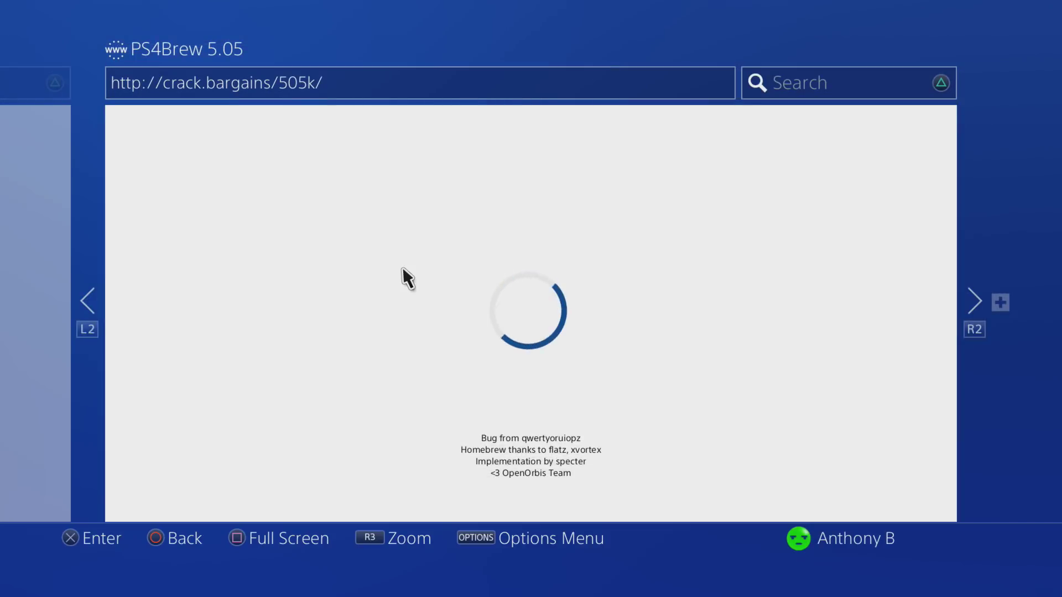
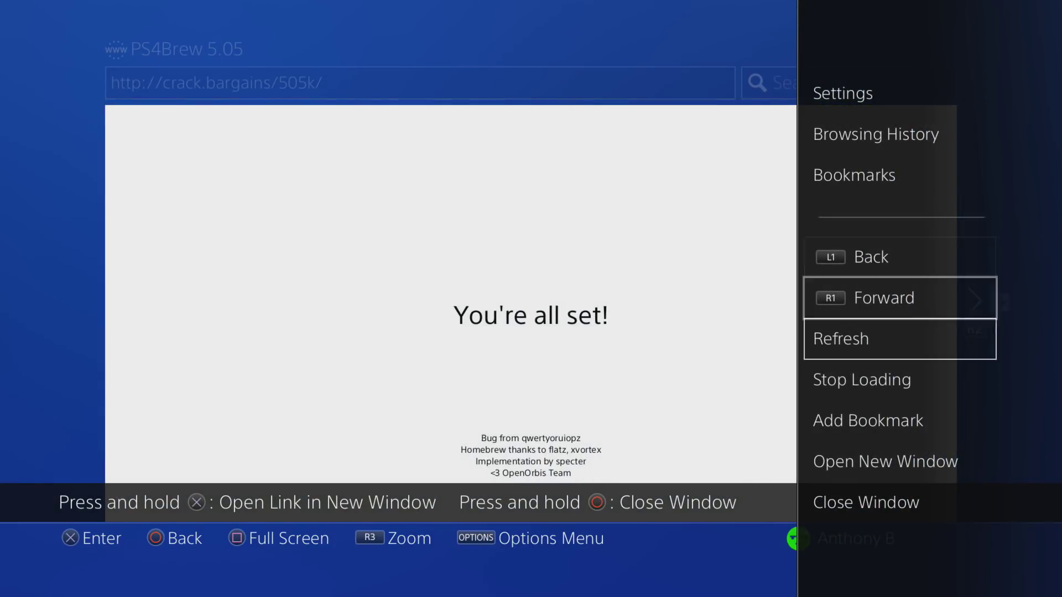
Step: Leave the PS4Brew 5.05 page, exit the Internet Browser and open the console's Settings
key("Return")
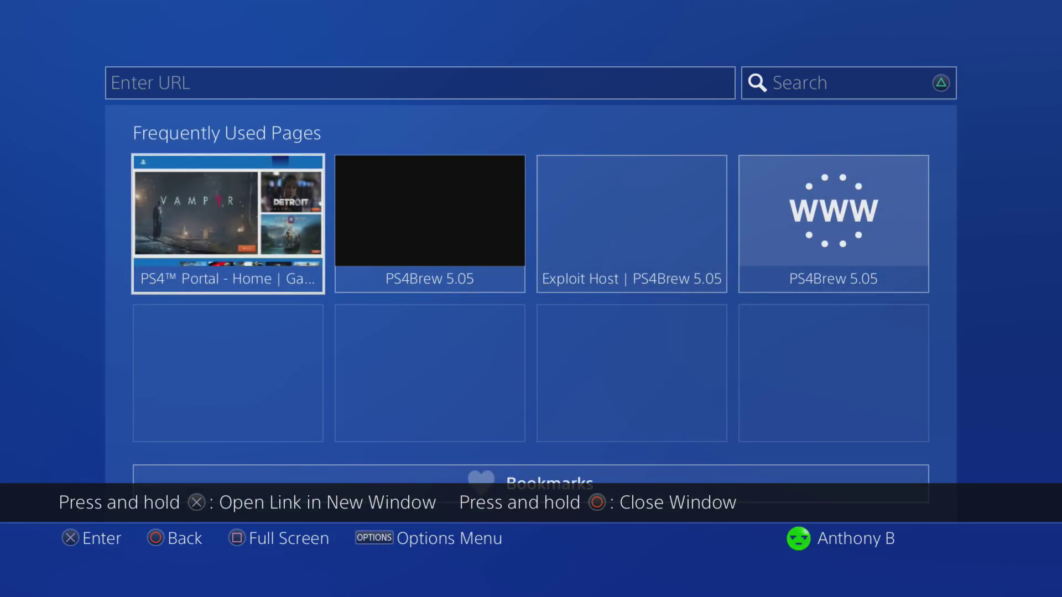
key("Escape")
key("Up")
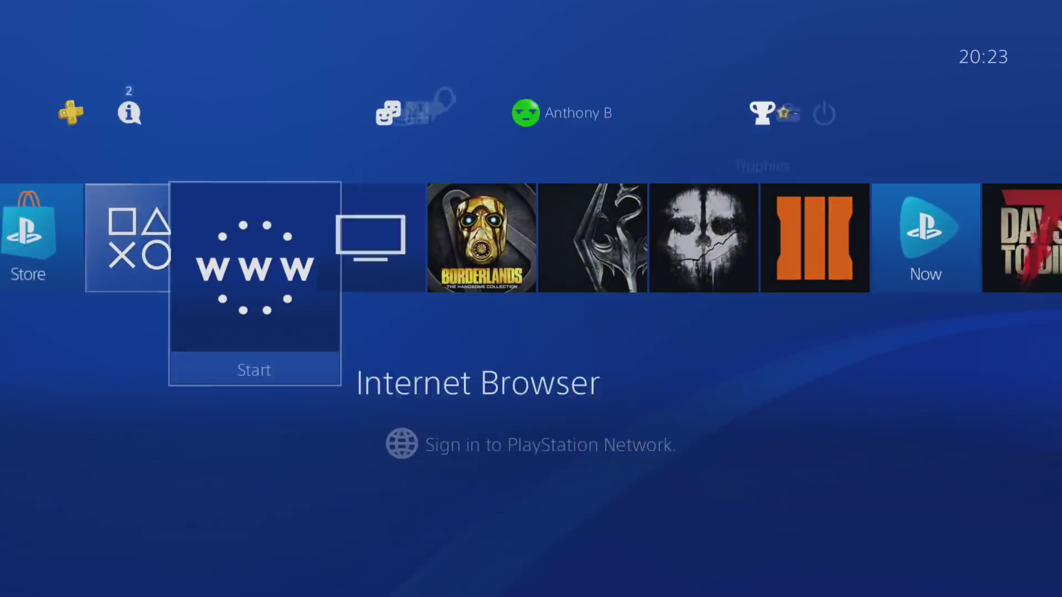
key("Right")
key("Return")
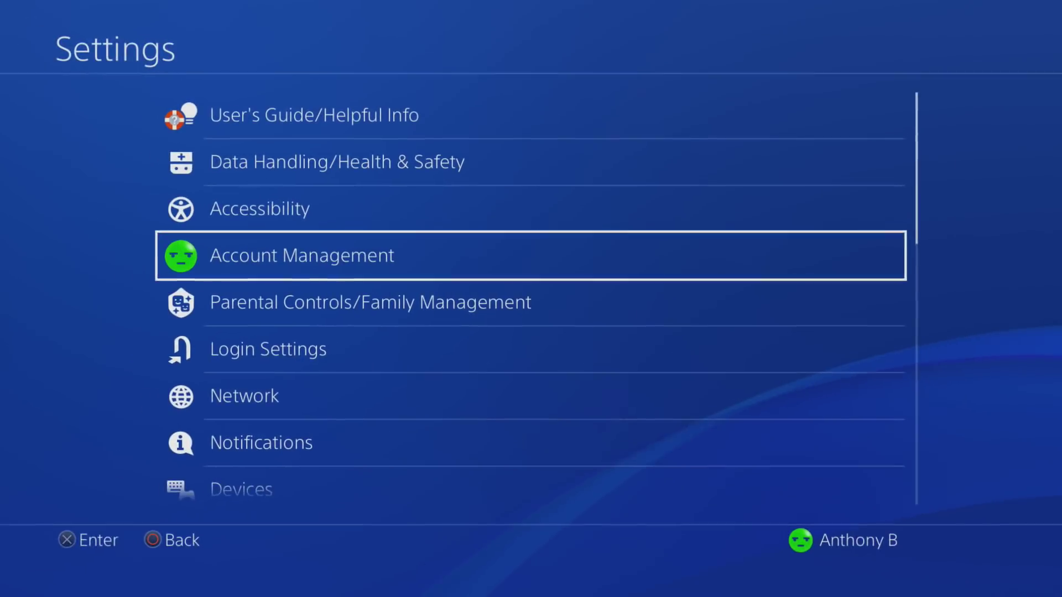
Step: Open Debug Settings at the end of the console's Settings list
key("Down")
key("Down")
key("Down")
key("Down")
key("Down")
key("Down")
key("Down")
key("Down")
key("Down")
key("Down")
key("Down")
key("Down")
key("Down")
key("Down")
key("Down")
key("Down")
key("Down")
key("Down")
key("Down")
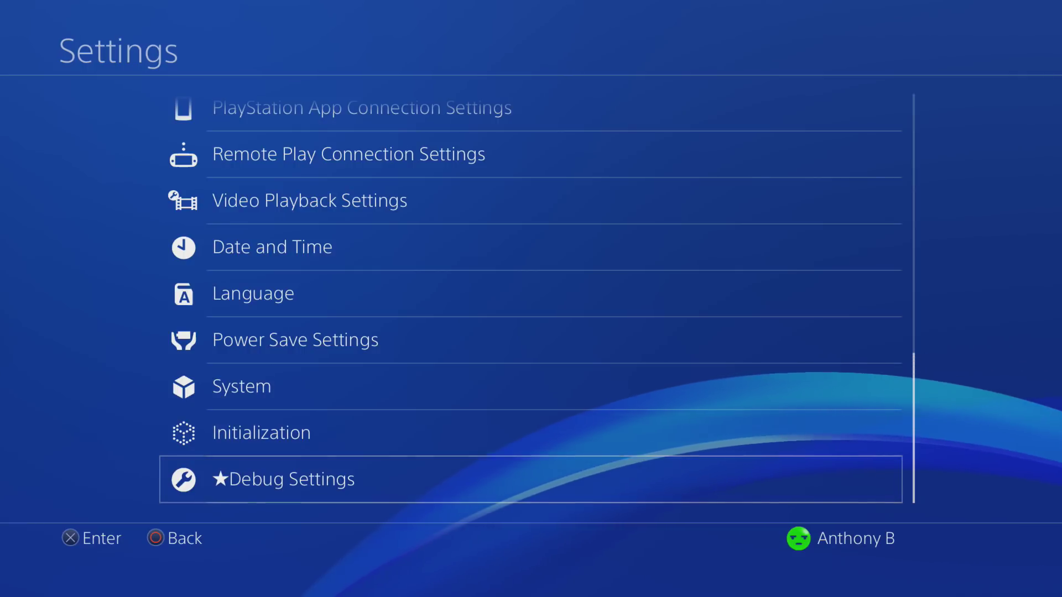
key("Return")
Step: Look through the Debug Settings categories and open System Update
key("Down")
key("Down")
key("Down")
key("Down")
key("Down")
key("Down")
key("Down")
key("Down")
key("Down")
key("Down")
key("Down")
key("Down")
key("Down")
key("Down")
key("Down")
key("Down")
key("Down")
key("Down")
key("Down")
key("Down")
key("Down")
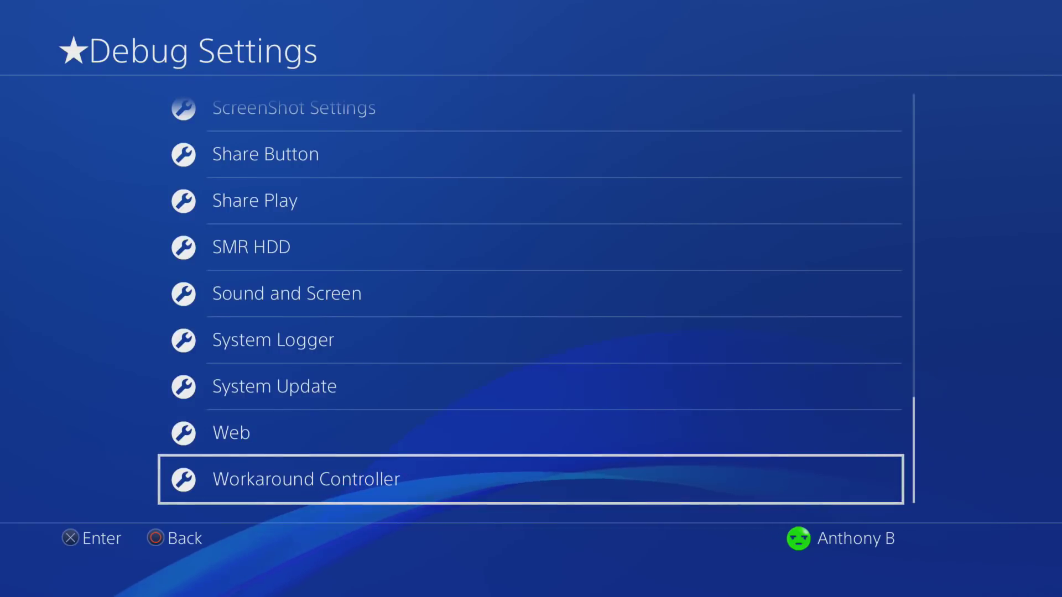
key("Up")
key("Up")
key("Up")
key("Up")
key("Down")
key("Down")
key("Return")
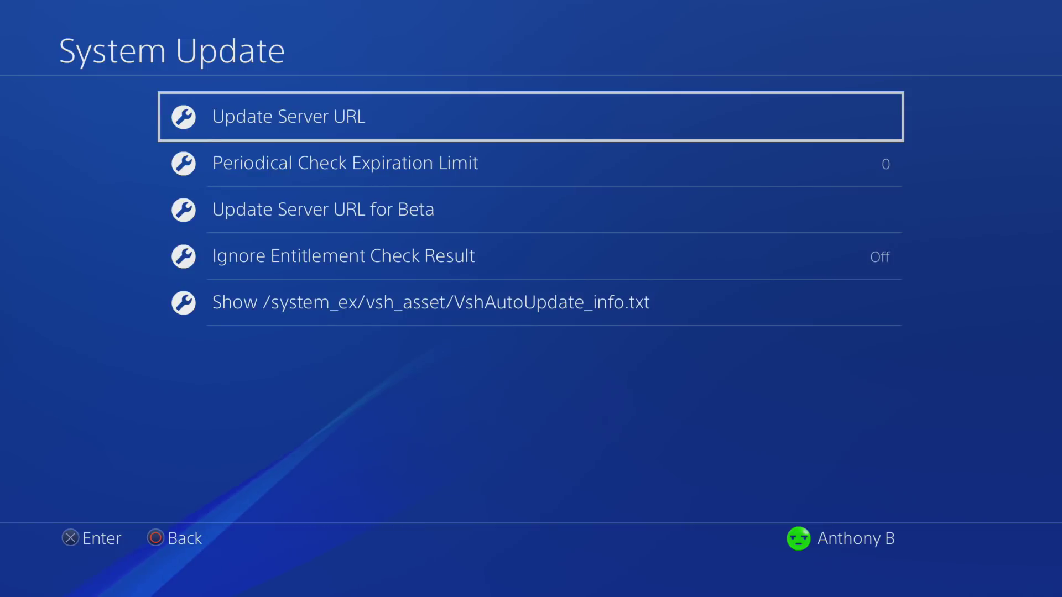
Step: Review the System Update debug entries, including Periodical Check Expiration Limit and Update Server URL for Beta, and go back
key("Down")
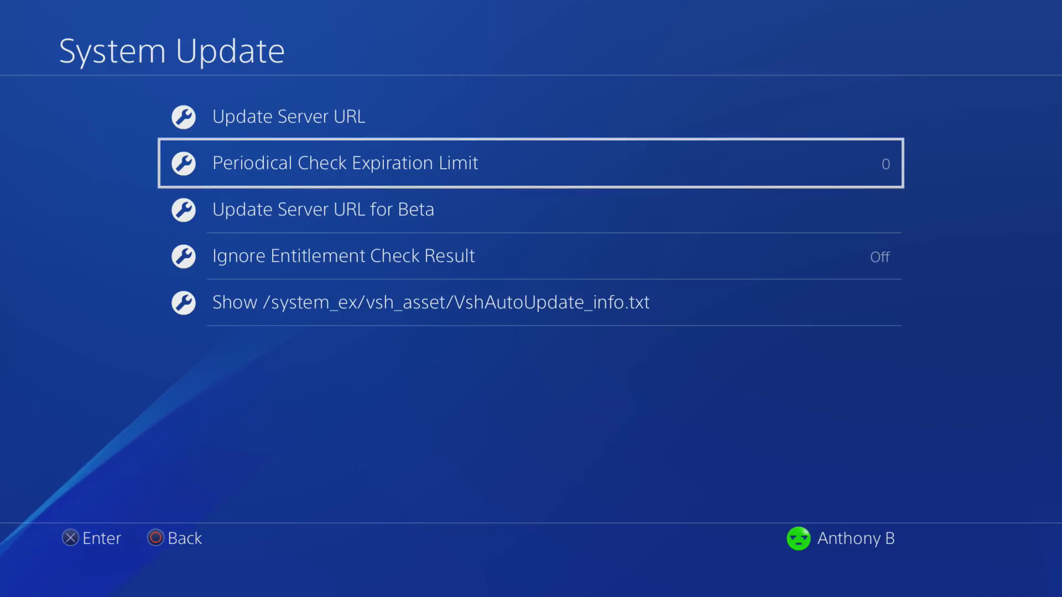
key("Down")
key("Down")
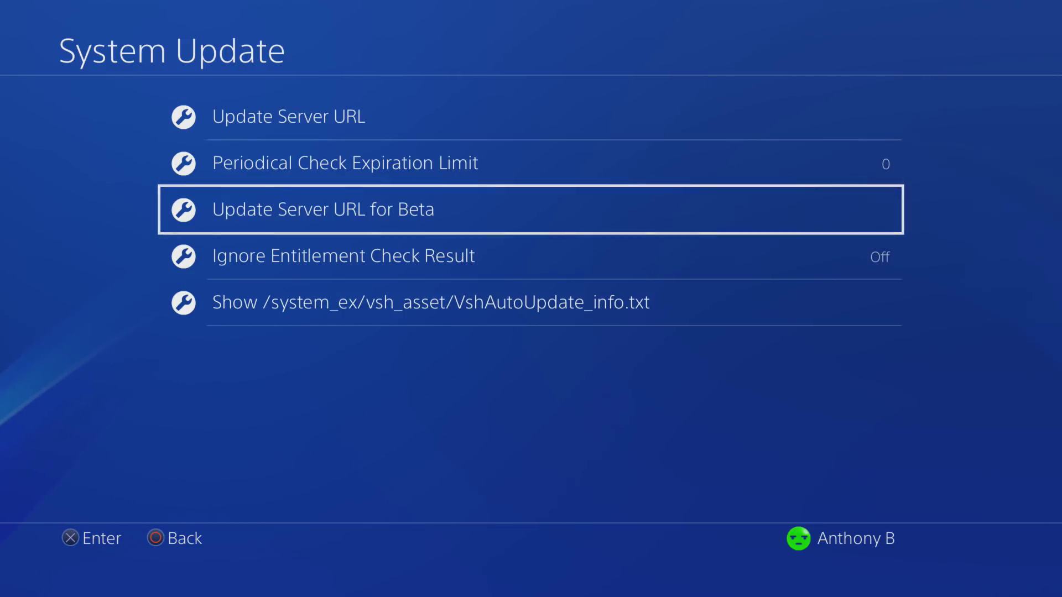
key("Escape")
key("Up")
key("Up")
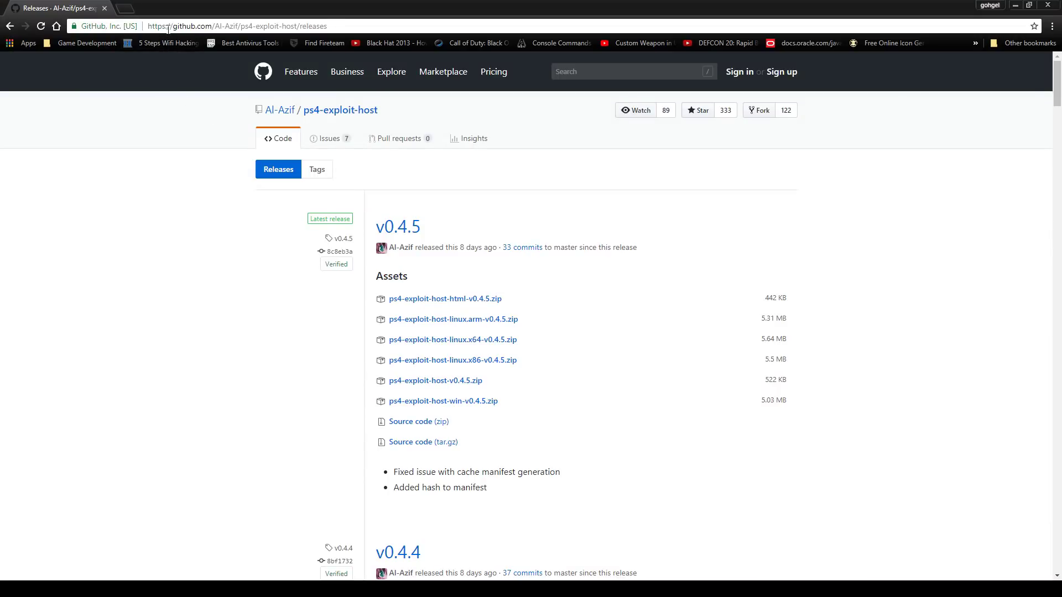
Step: Switch to Chrome on the PC and download ps4-exploit-host-win-v0.4.5.zip from the ps4-exploit-host releases page on GitHub
left_click(169, 27)
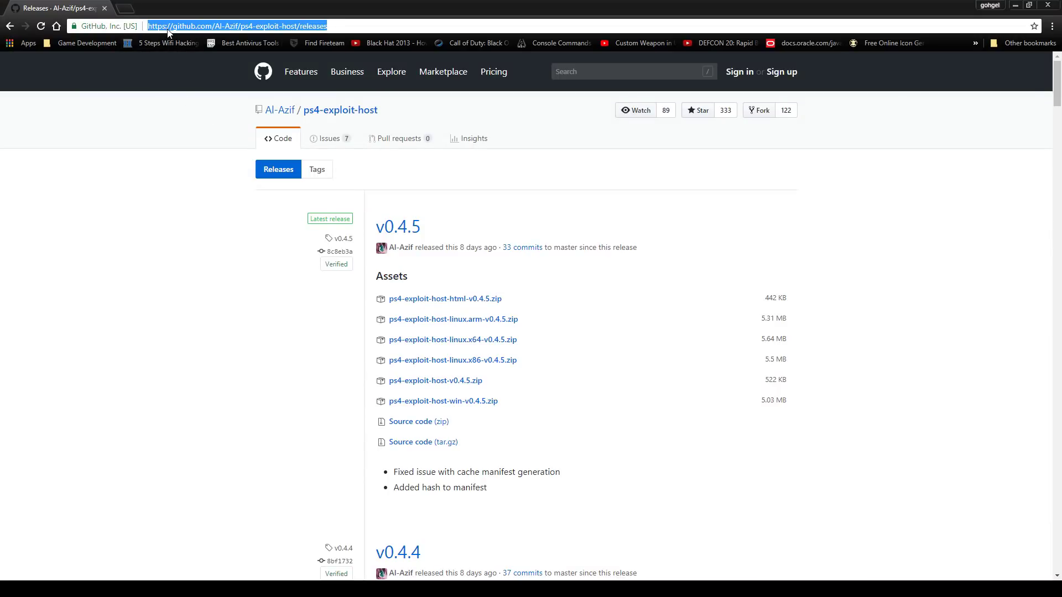
left_click(178, 227)
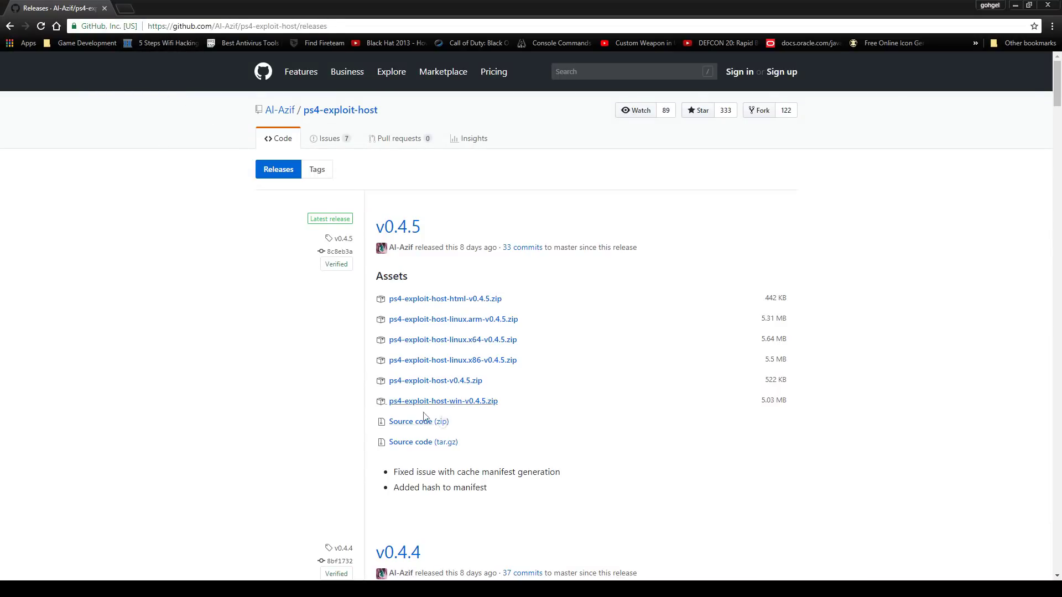
left_click(468, 402)
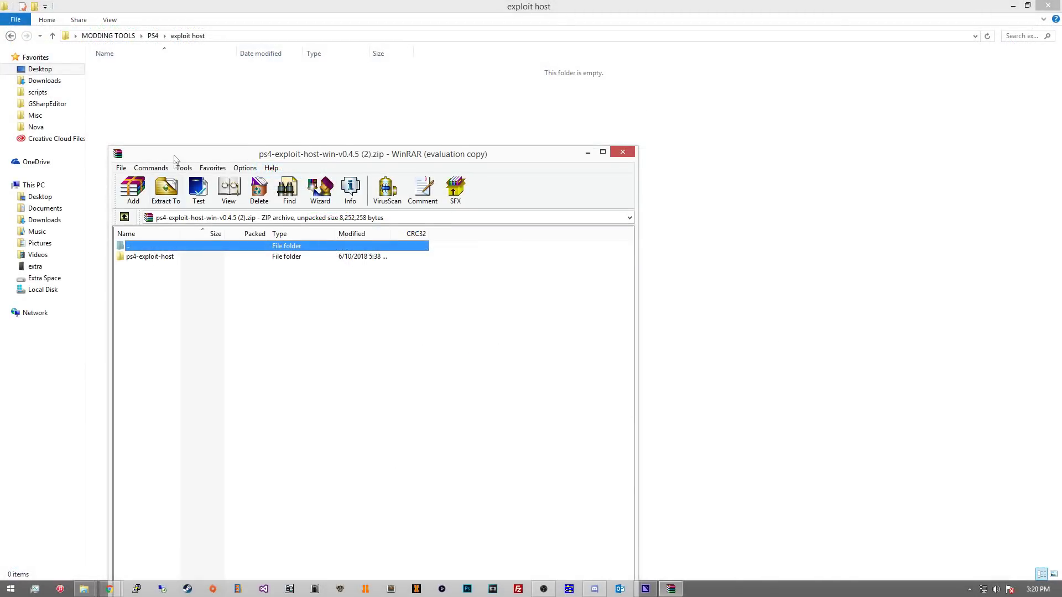
Step: Switch to WinRAR and extract the contents of the archive's ps4-exploit-host folder into the empty exploit host folder
left_click_drag(174, 152, 117, 116)
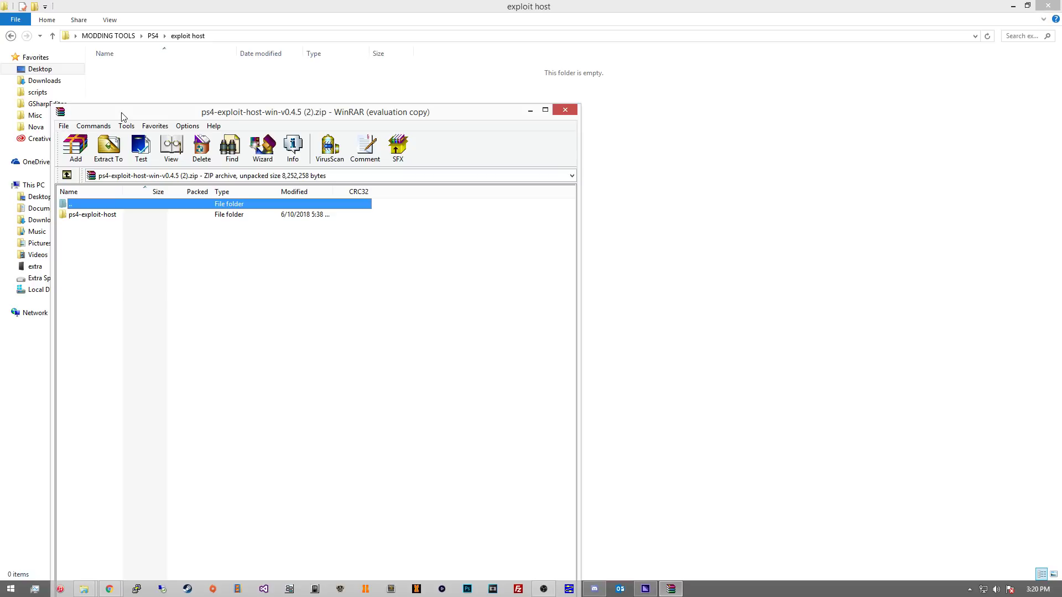
left_click(113, 216)
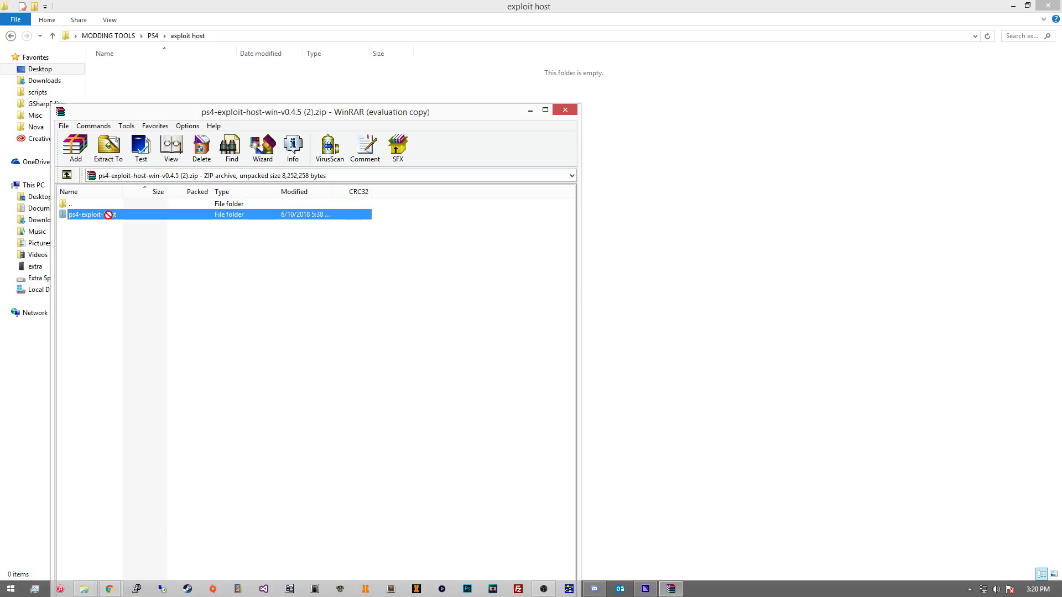
double_click(108, 216)
left_click_drag(118, 352, 72, 216)
left_click_drag(83, 216, 408, 231)
left_click_drag(654, 164, 653, 161)
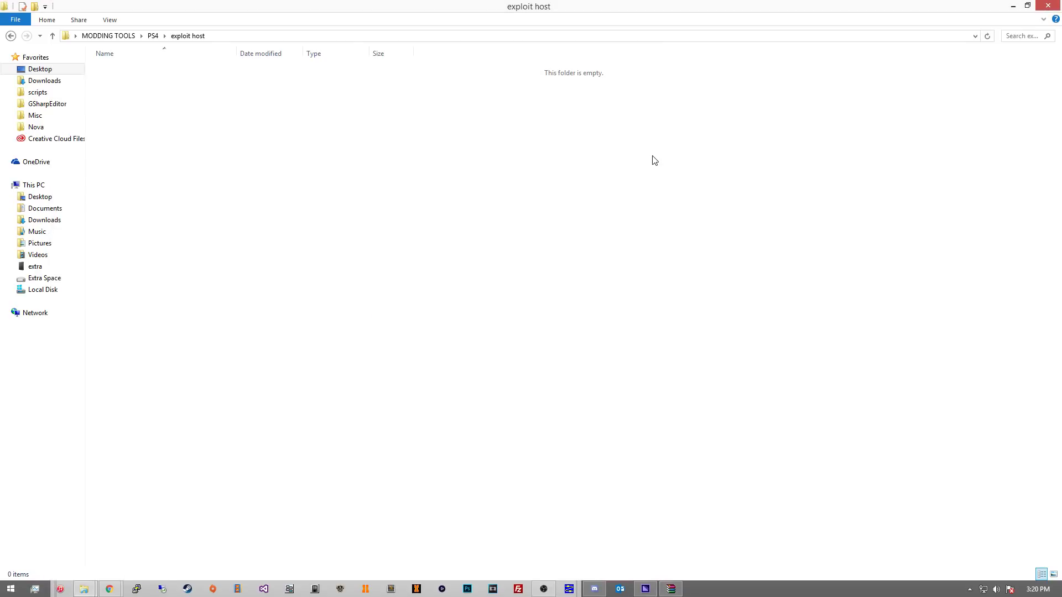
left_click(541, 159)
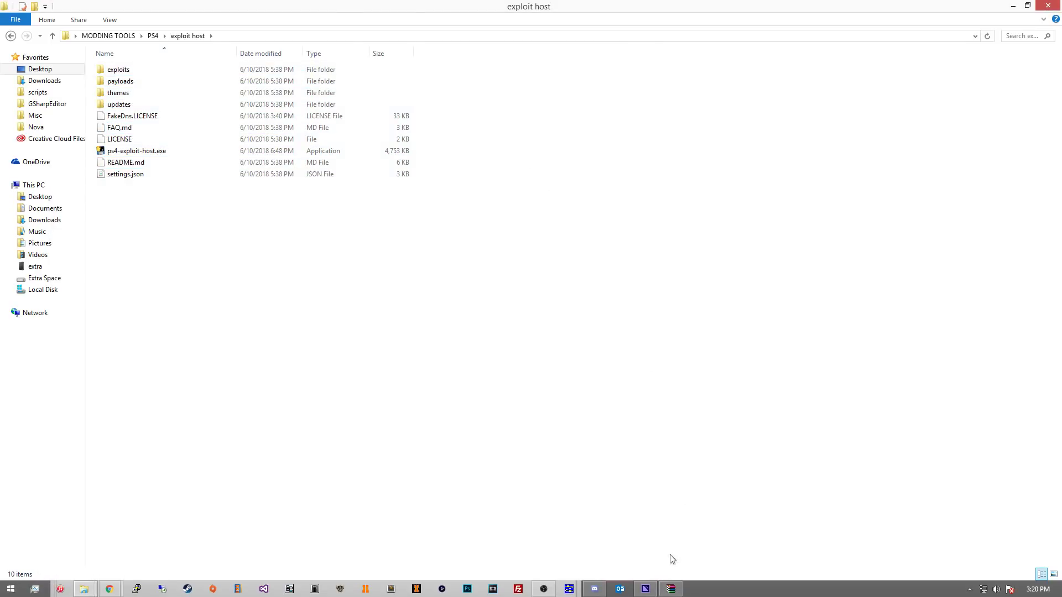
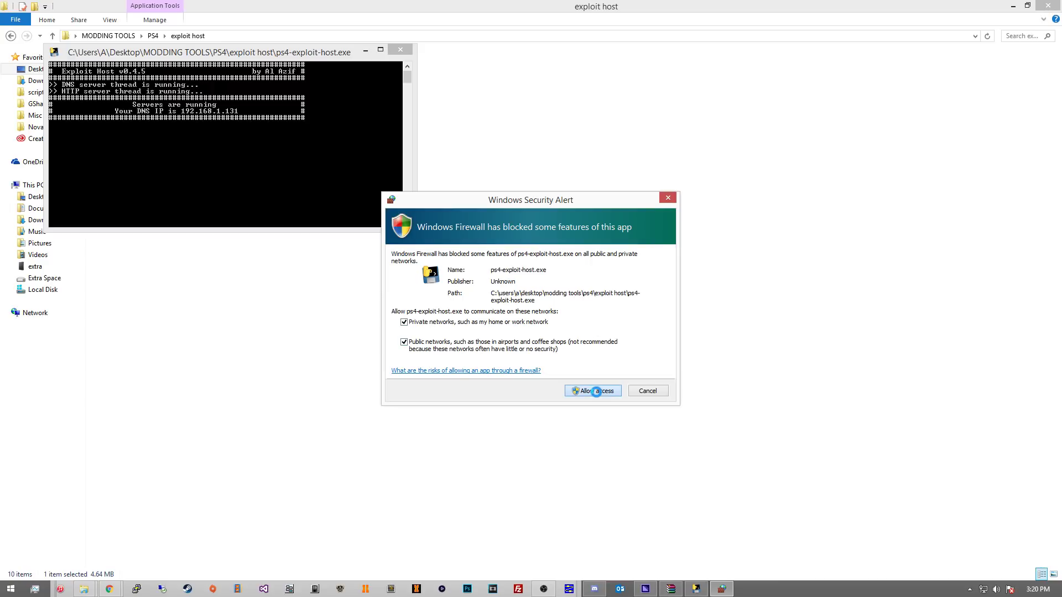
Step: Allow ps4-exploit-host.exe through Windows Firewall on both private and public networks
left_click(589, 392)
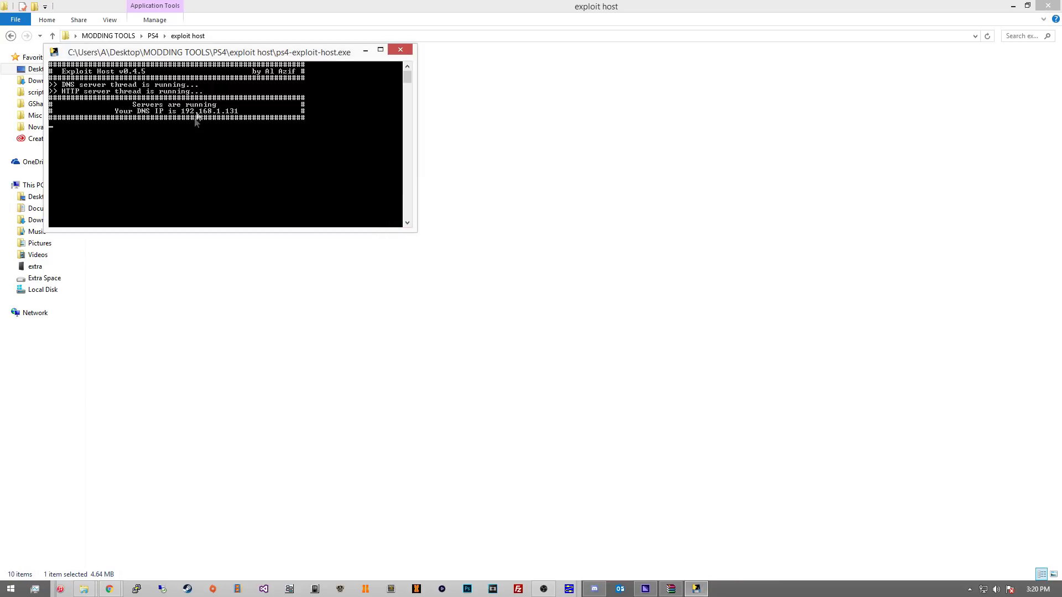
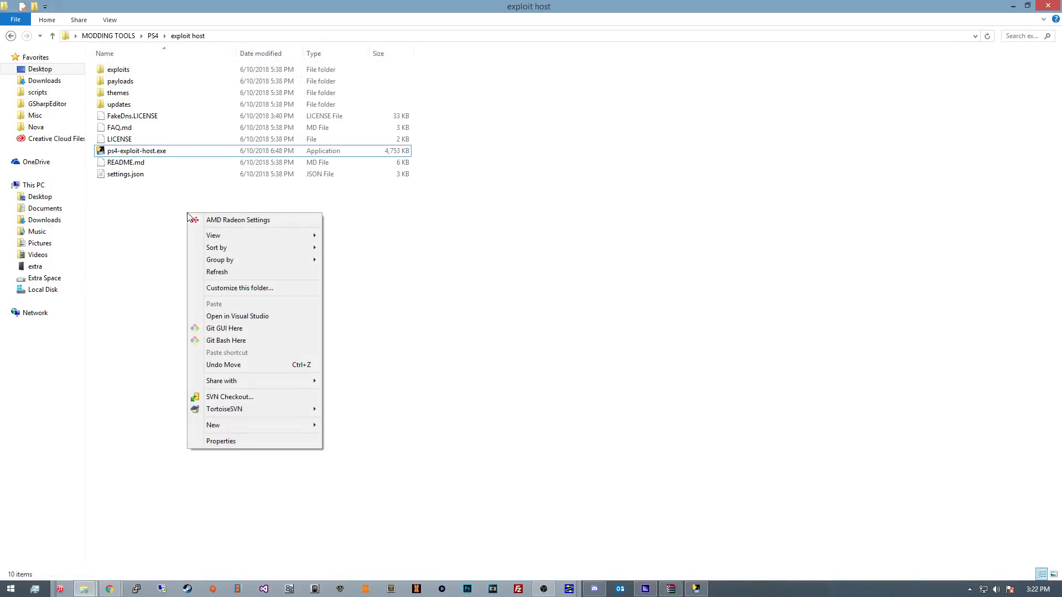
Step: Open a command window in the exploit host folder, run ipconfig /all, and look up the Ethernet adapter's IPv4 address
left_click(169, 238)
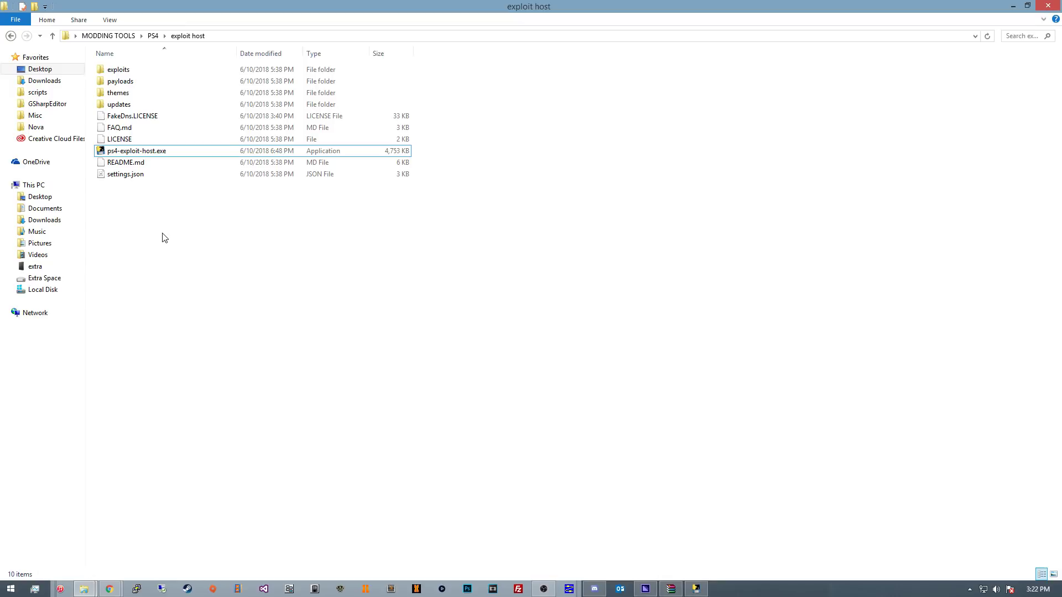
right_click(162, 233)
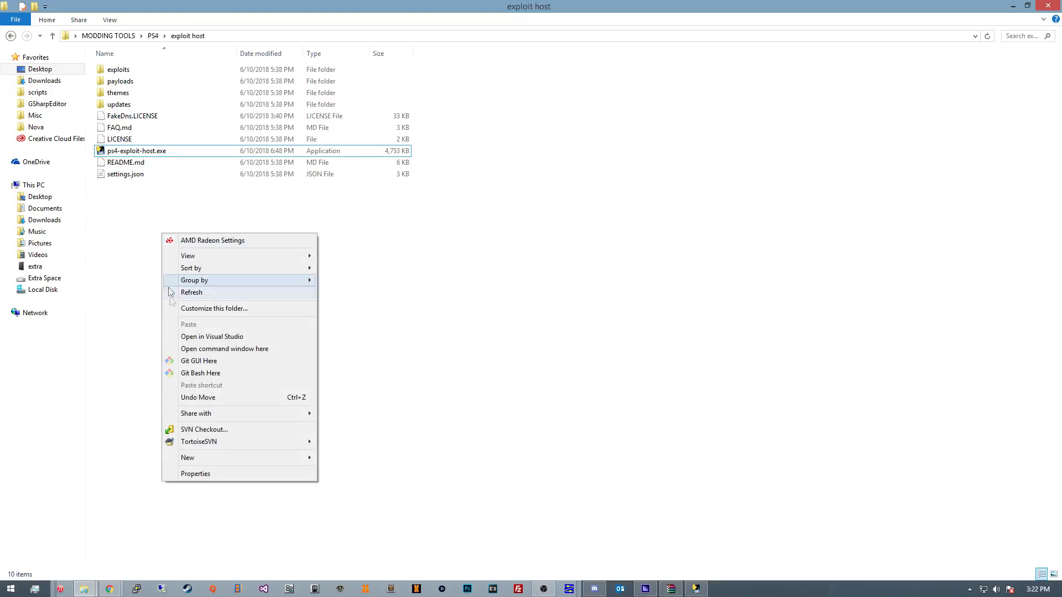
left_click(203, 349)
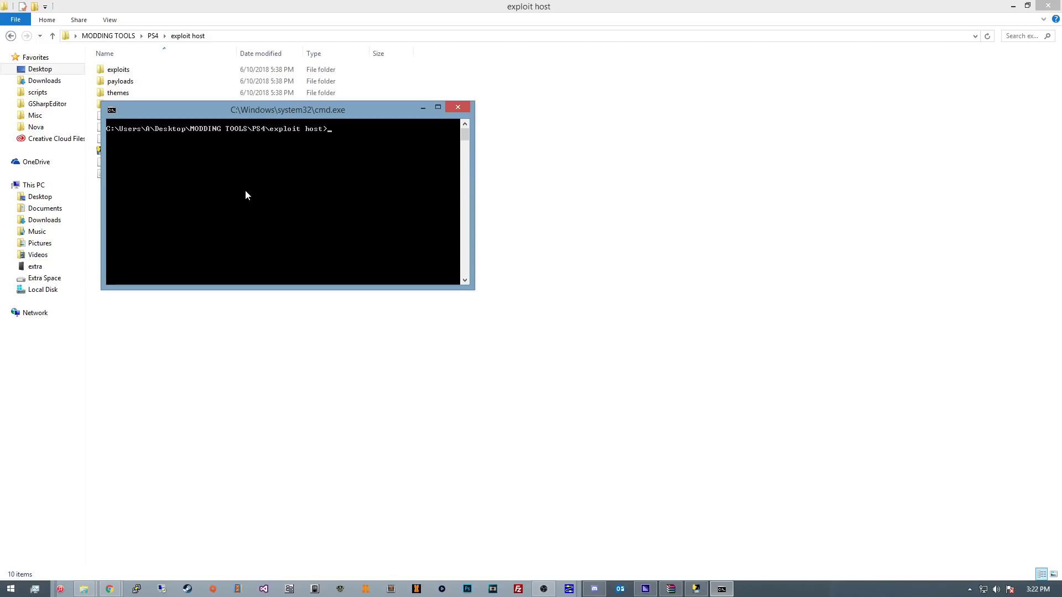
type("ipconfig /all")
key("Return")
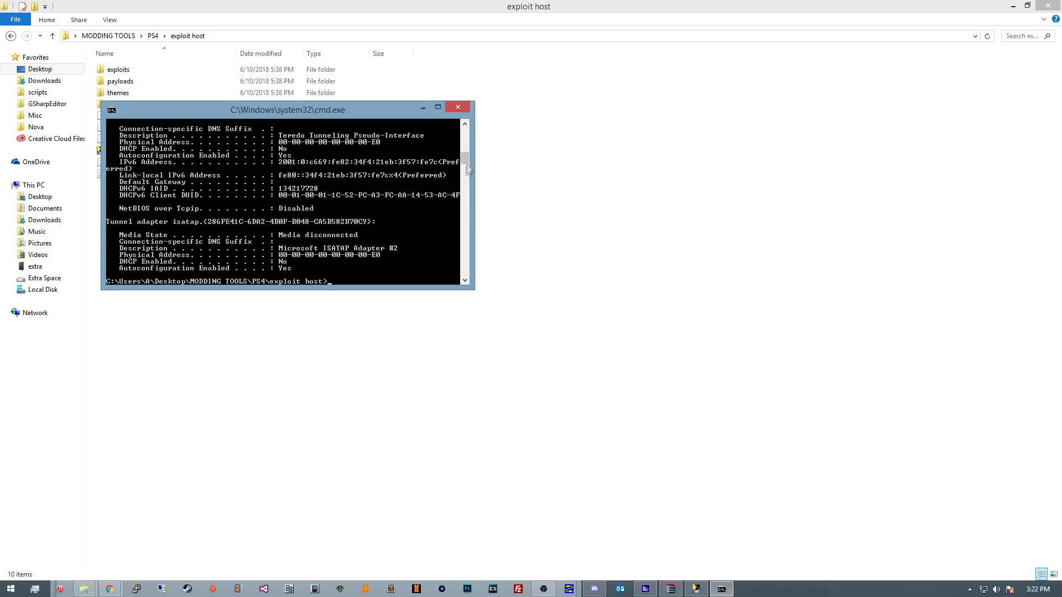
left_click_drag(466, 165, 466, 145)
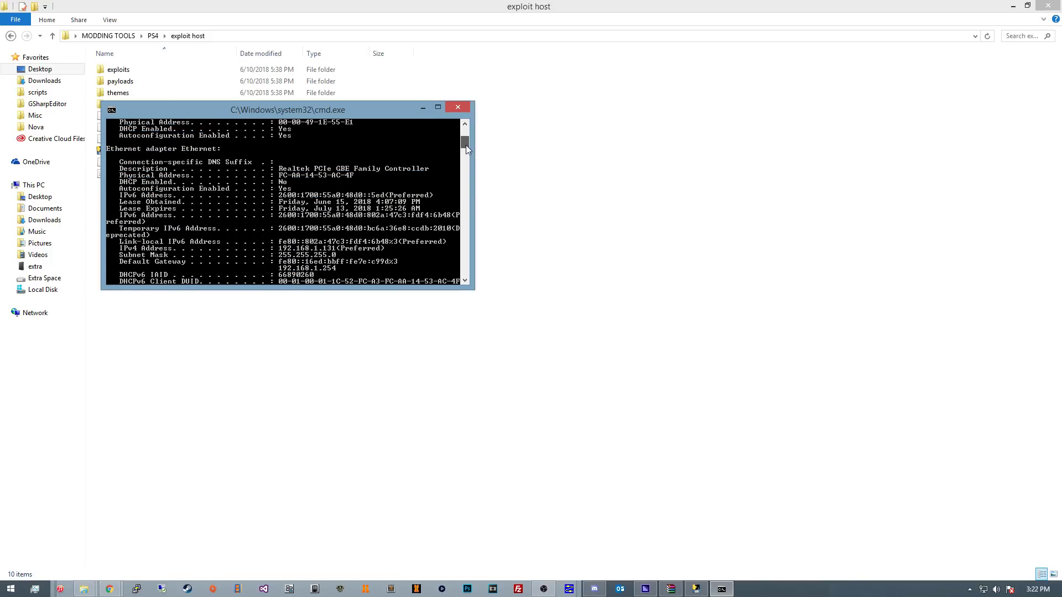
scroll(264, 230, "down", 1)
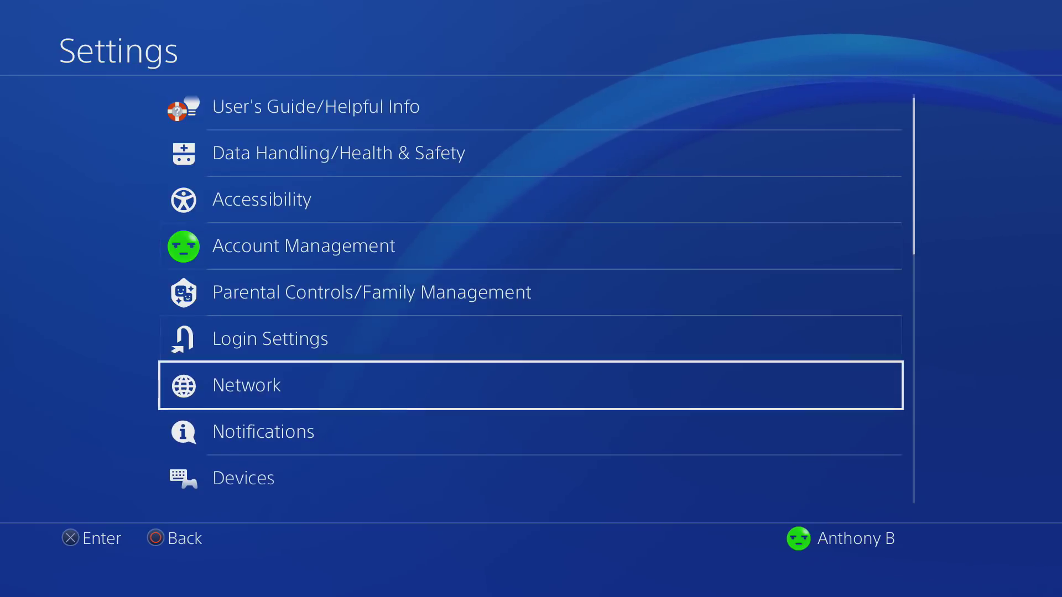
Step: Start a custom internet connection setup in the PS4's Network settings with Manual IP address settings
key("Down")
key("Down")
key("Up")
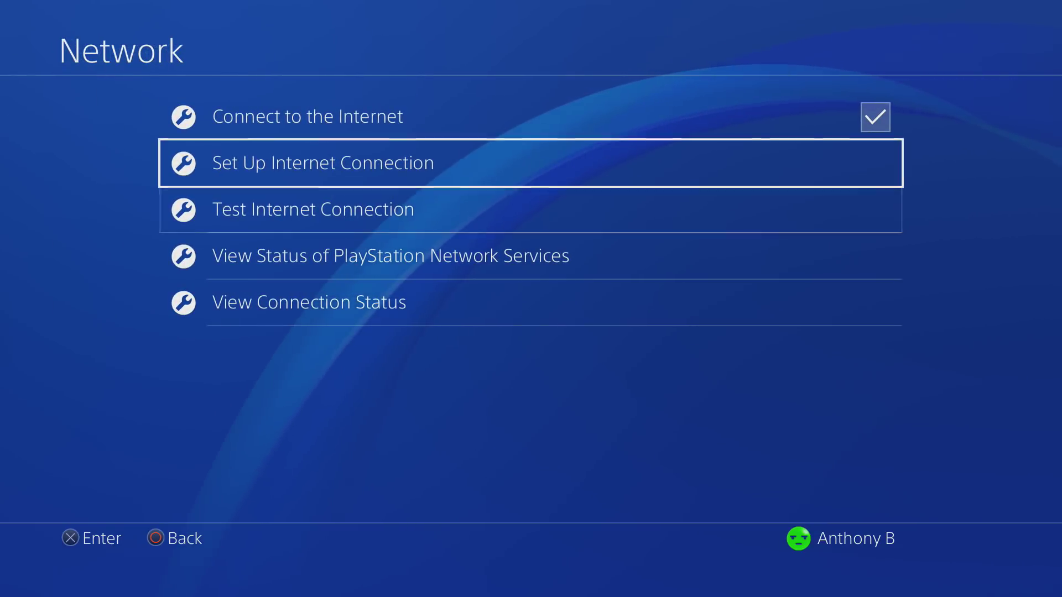
key("Return")
key("Return")
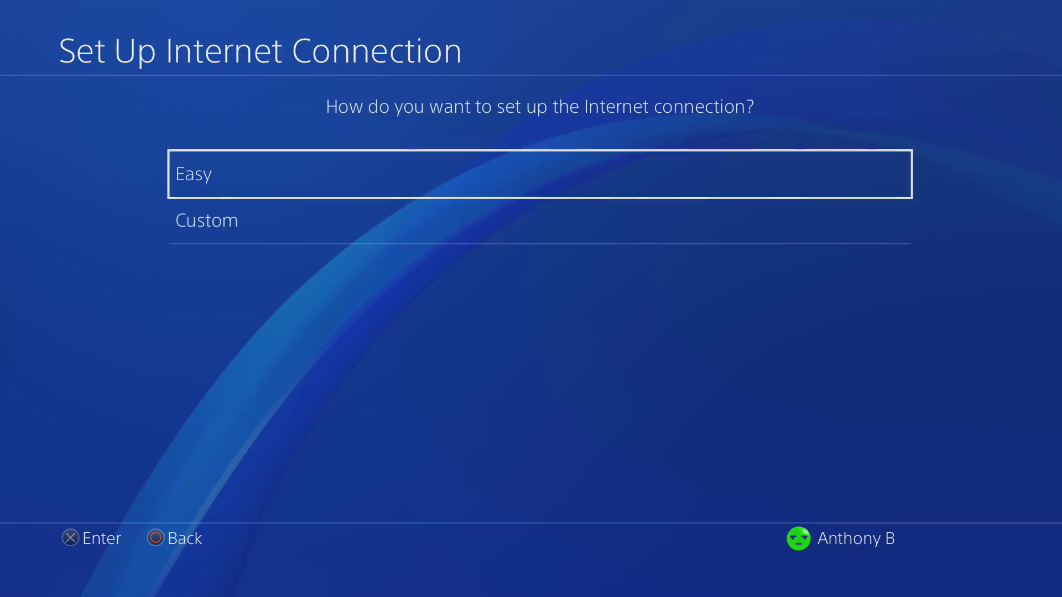
key("Down")
key("Return")
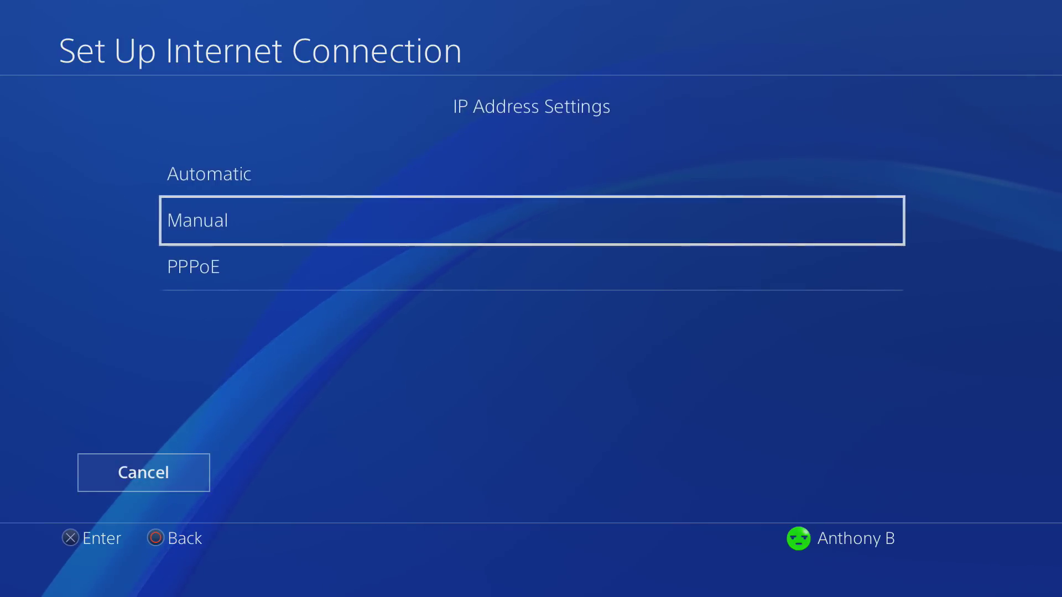
key("Return")
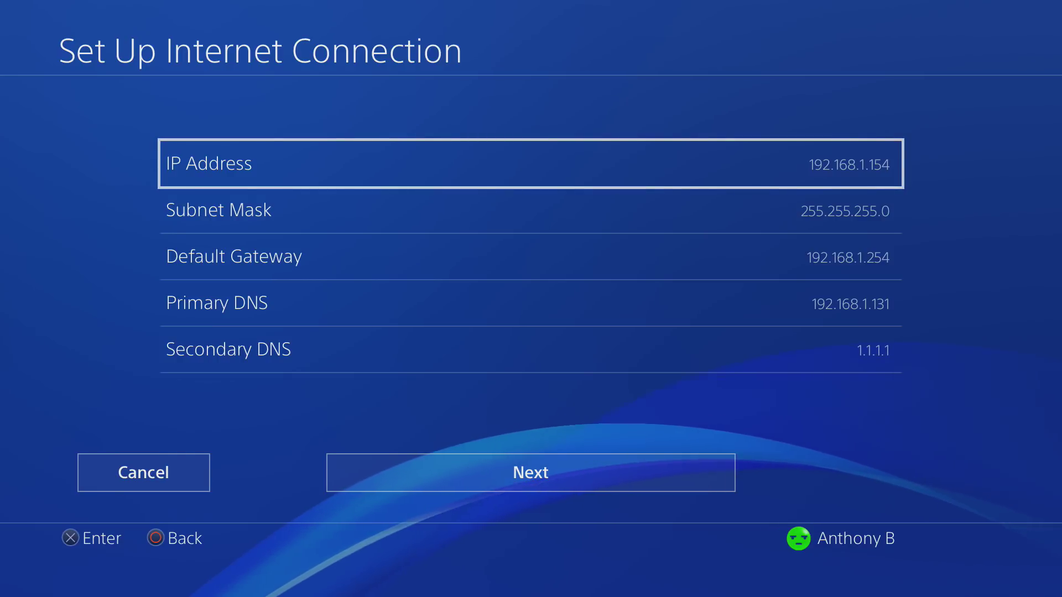
Step: Check the IP Address, Default Gateway and Primary DNS entries in the manual connection settings
key("Return")
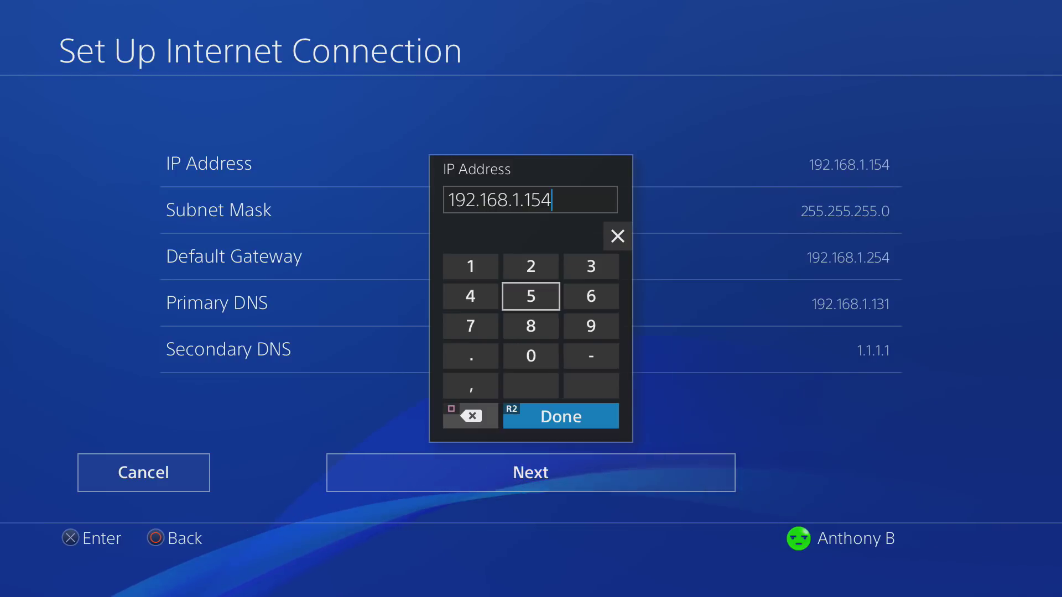
key("Escape")
key("Down")
key("Down")
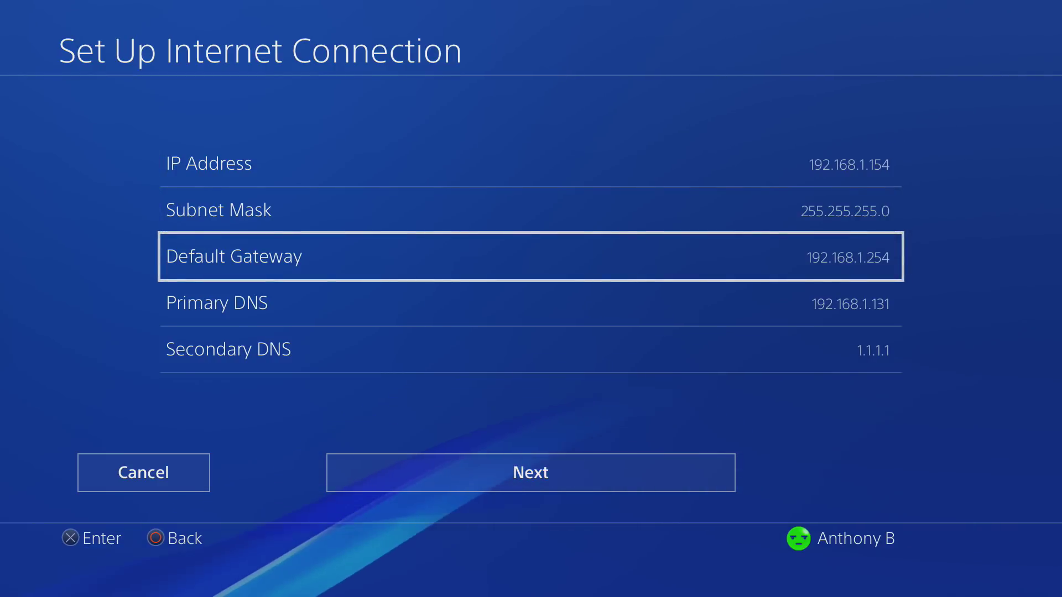
key("Return")
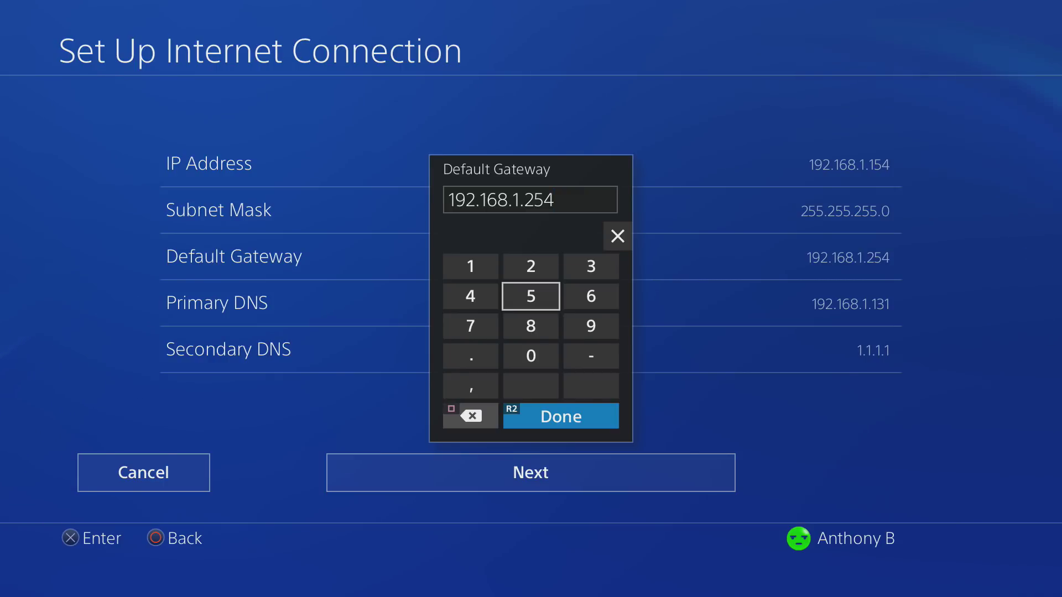
key("Return")
key("Down")
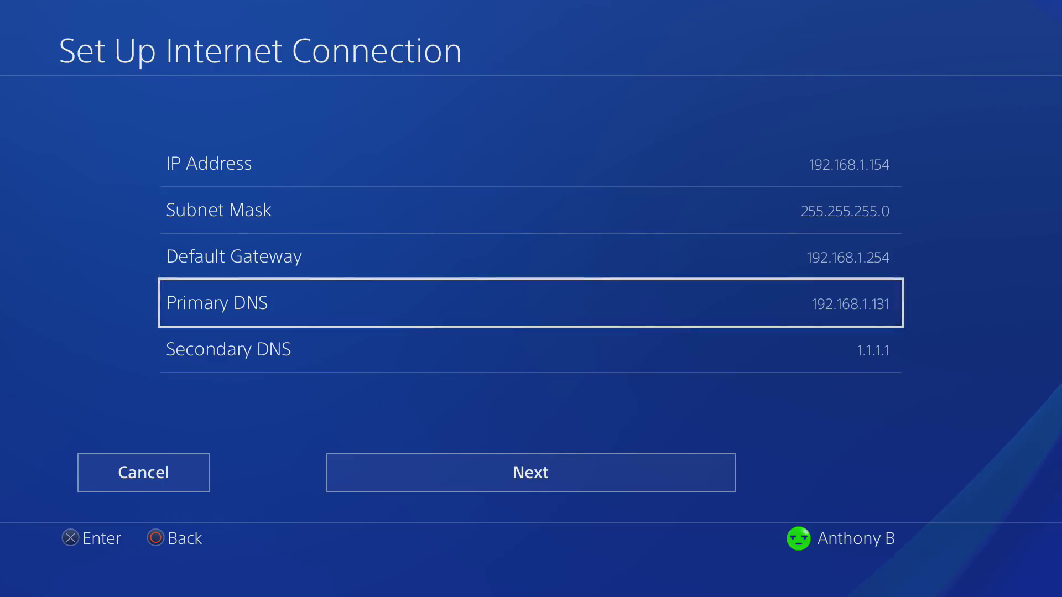
key("Return")
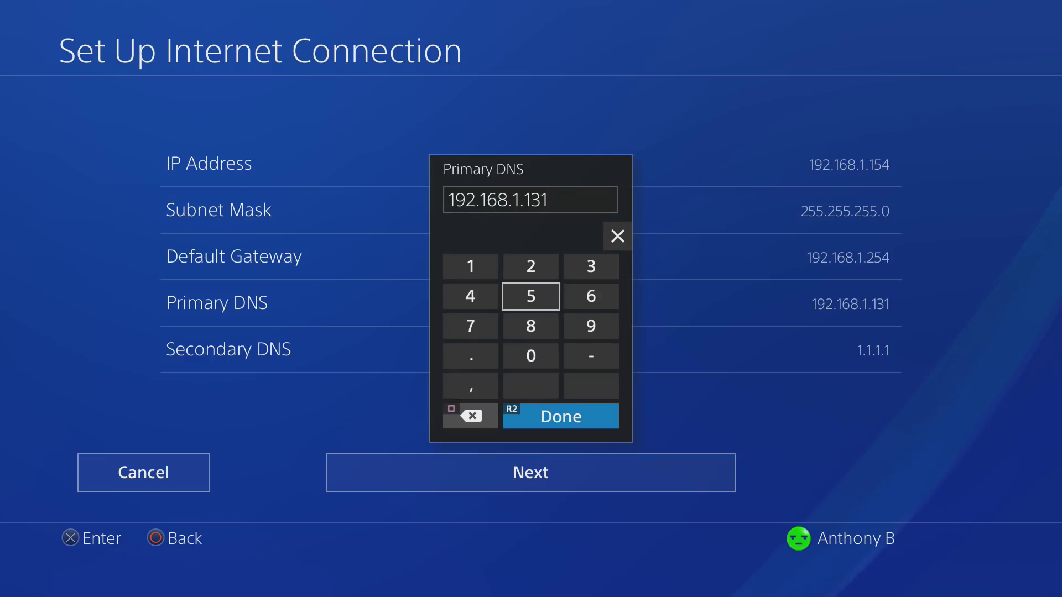
key("Return")
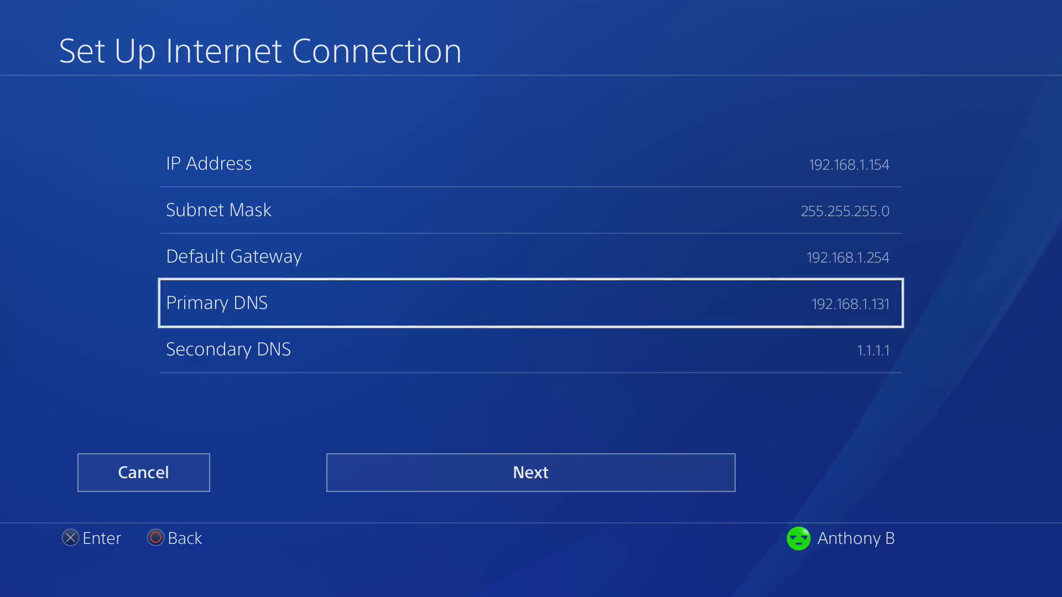
Step: Accept the manual address settings, choose Automatic MTU, and return to the Settings list without testing the connection
key("Down")
key("Down")
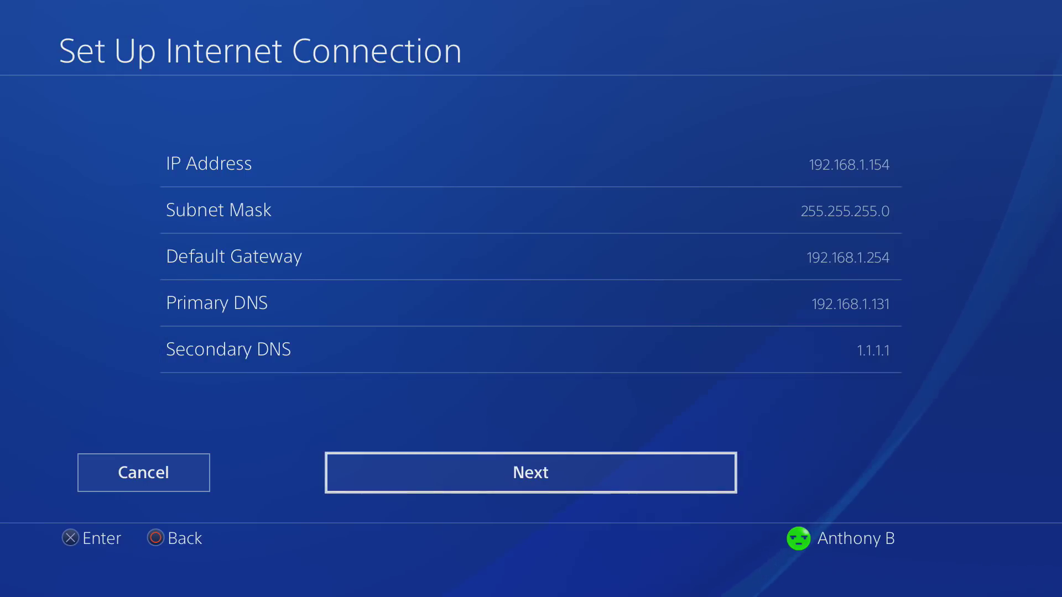
key("Return")
key("Return")
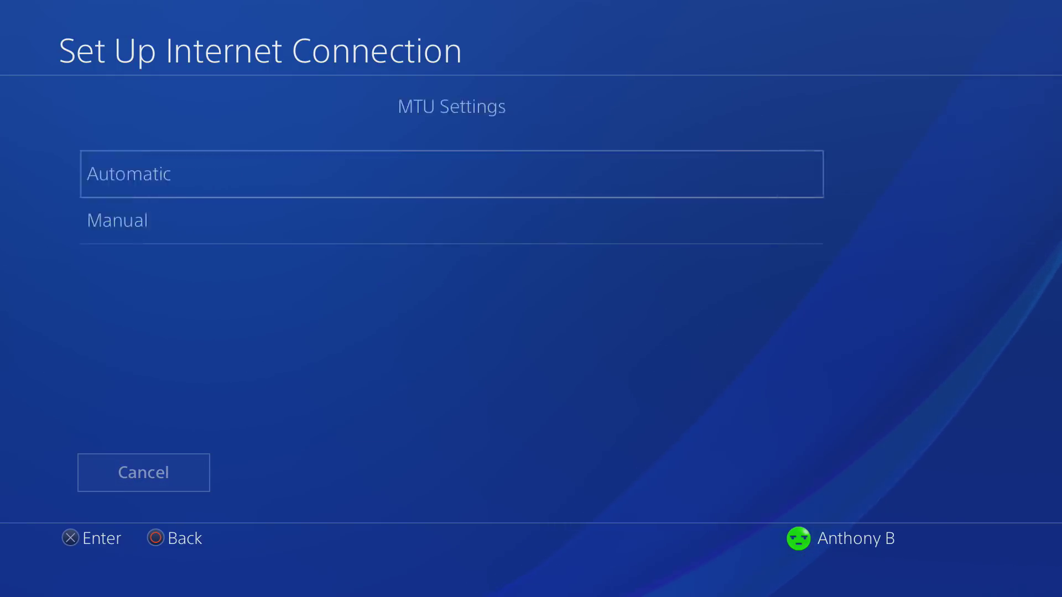
key("Return")
key("Escape")
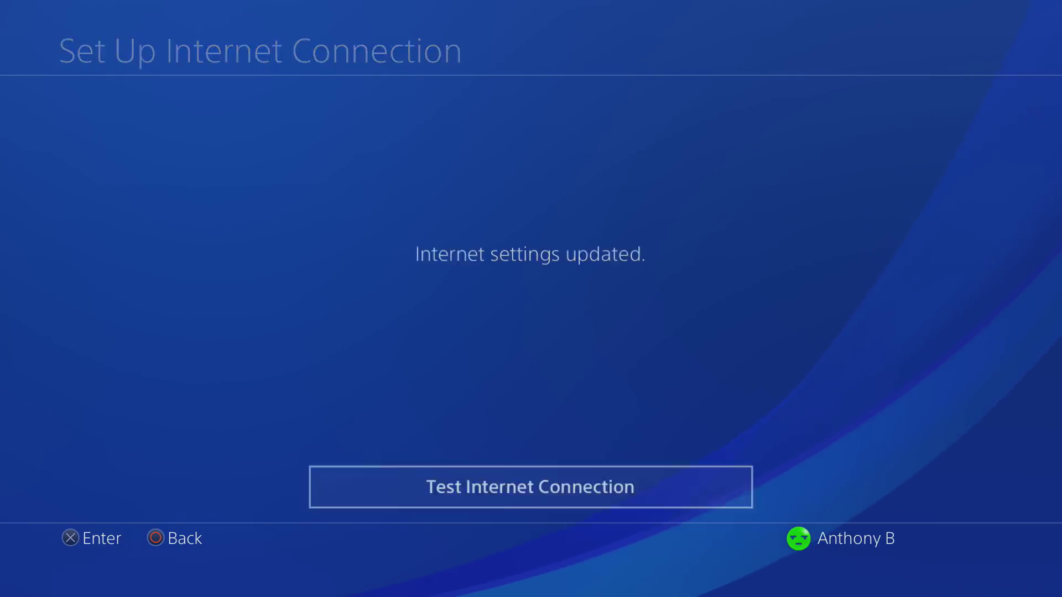
key("Escape")
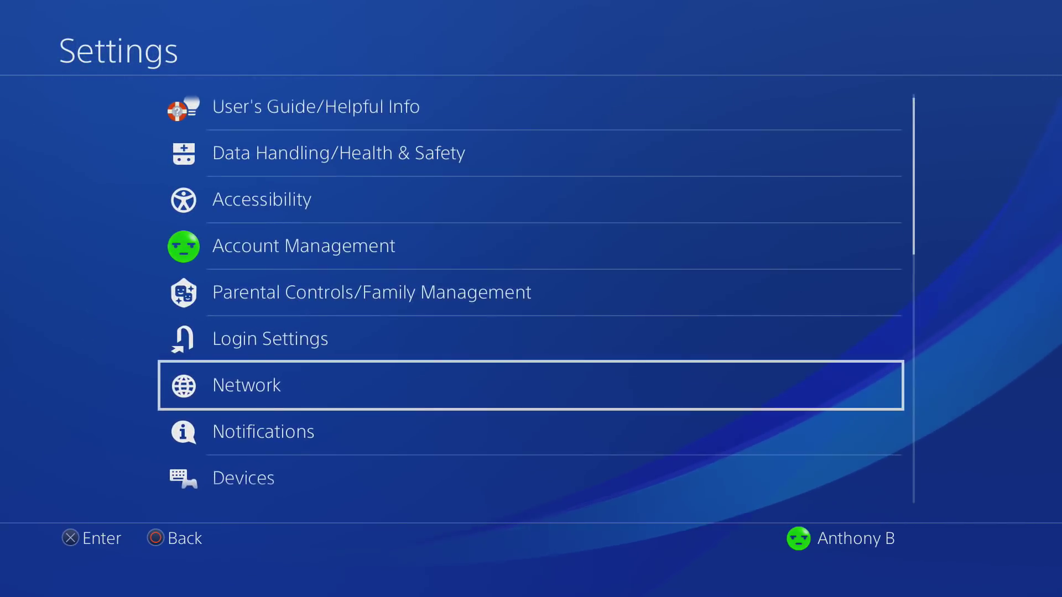
Step: Run Test Internet Connection from the Network settings, and return to the Settings list
key("Return")
key("Down")
key("Down")
key("Return")
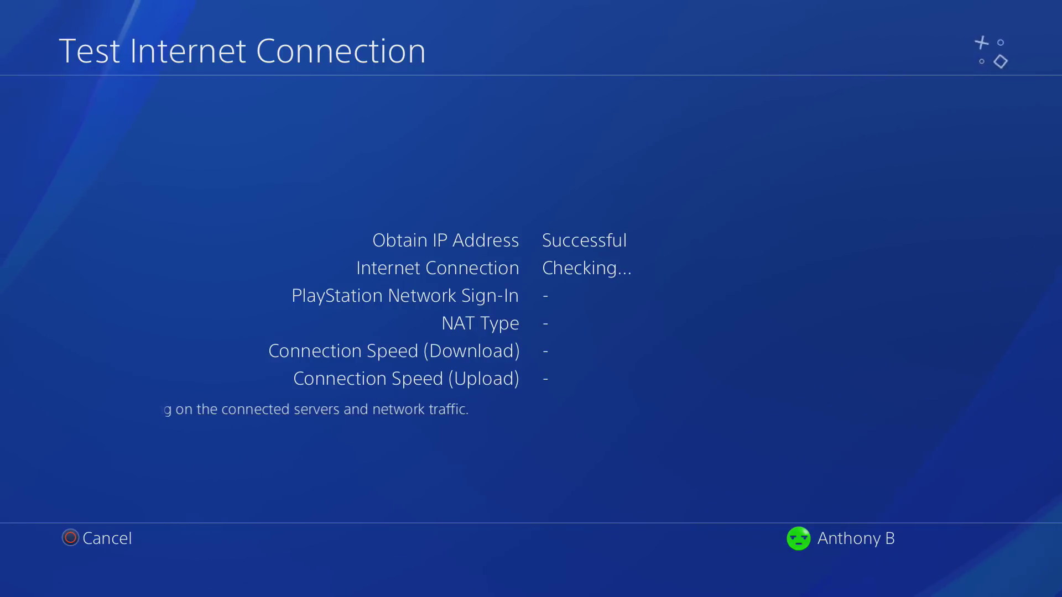
key("Escape")
key("Return")
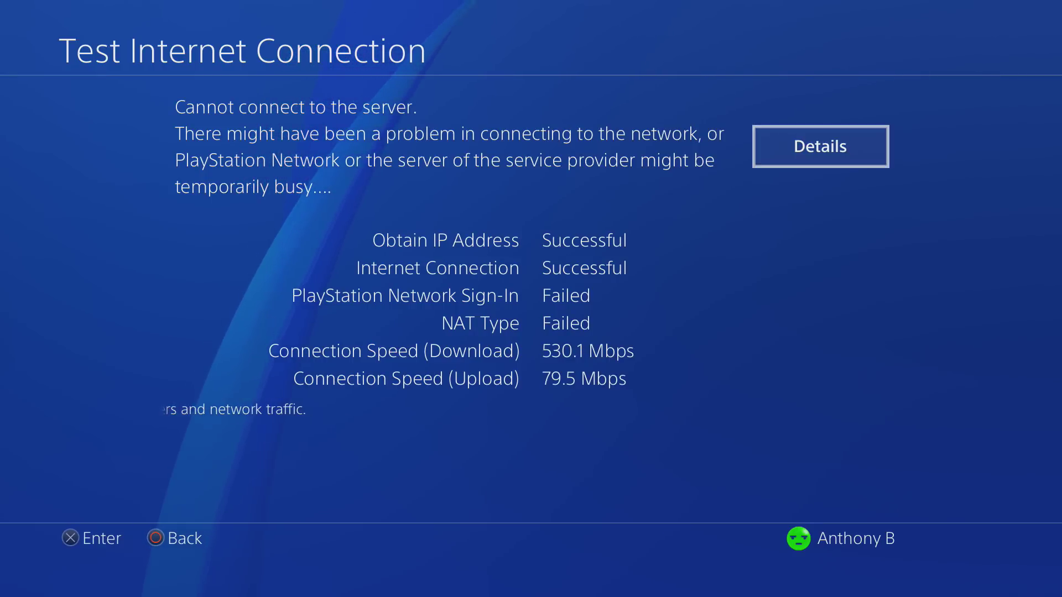
key("Escape")
key("Escape")
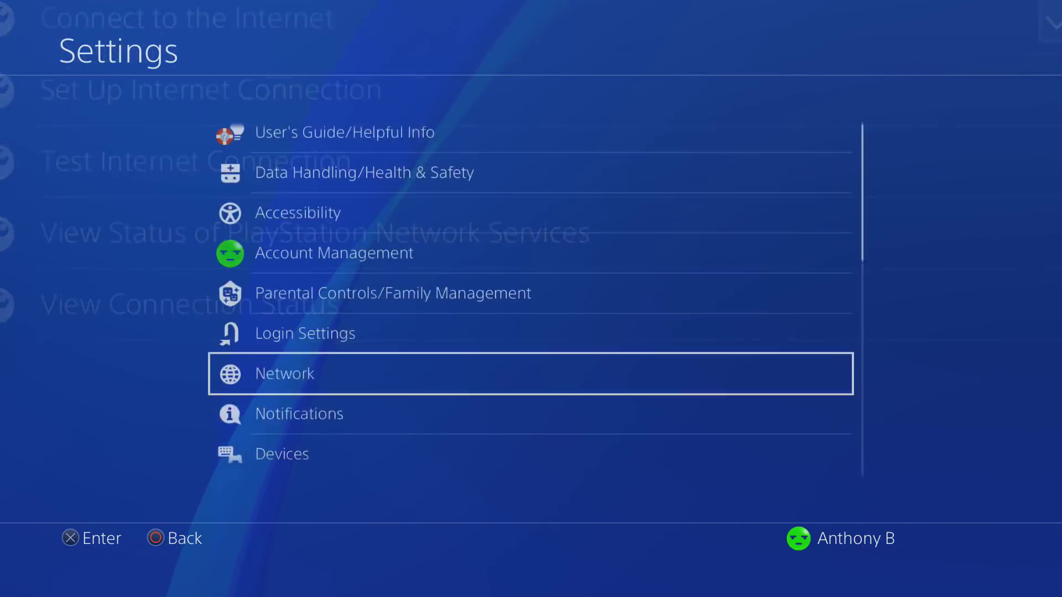
Step: Restart the PS4 using its power options
key("Home")
key("Down")
key("Down")
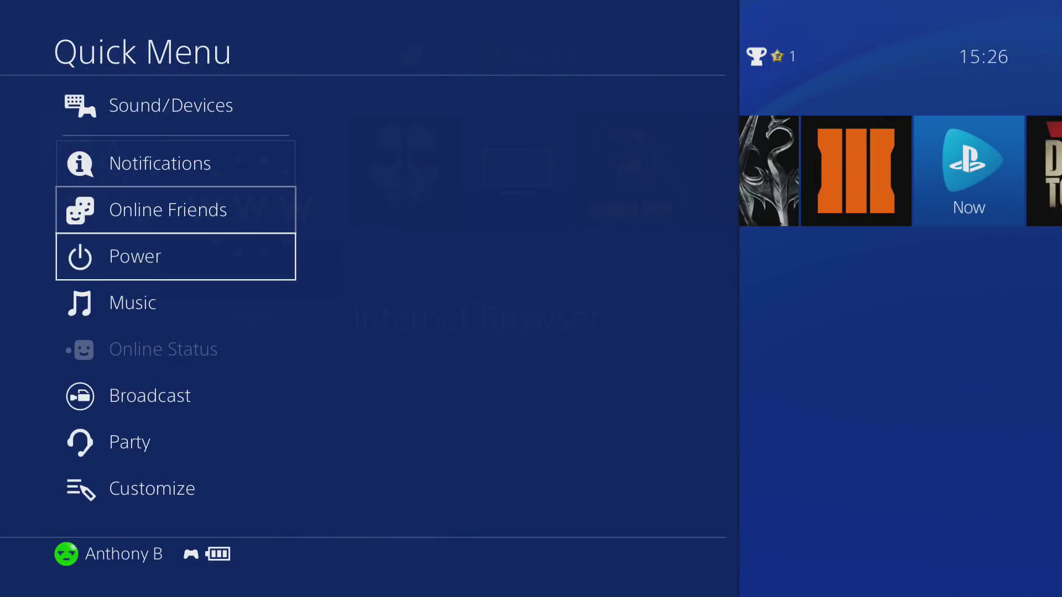
key("Return")
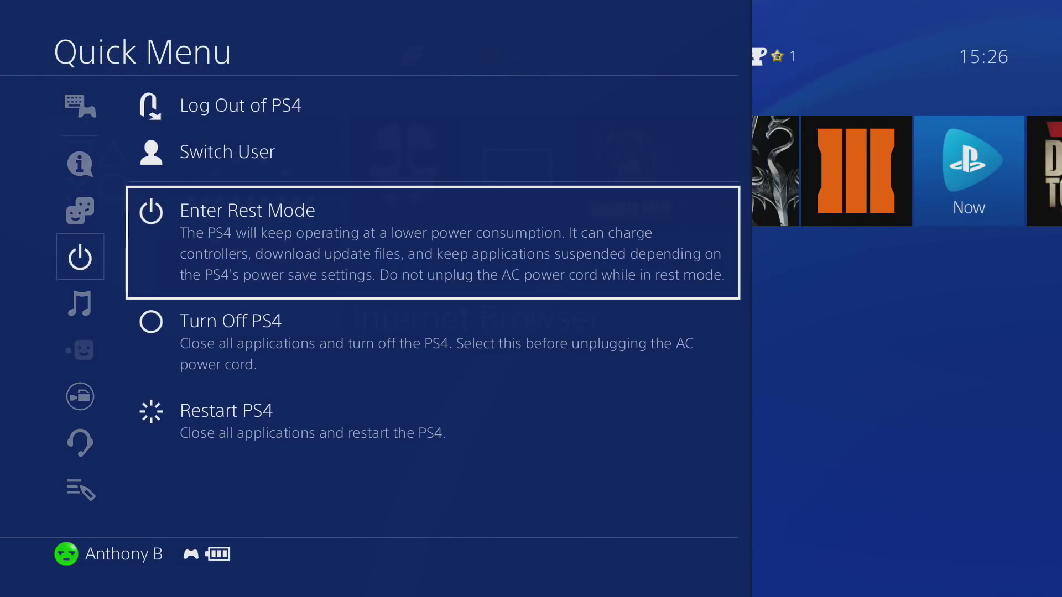
key("Down")
key("Down")
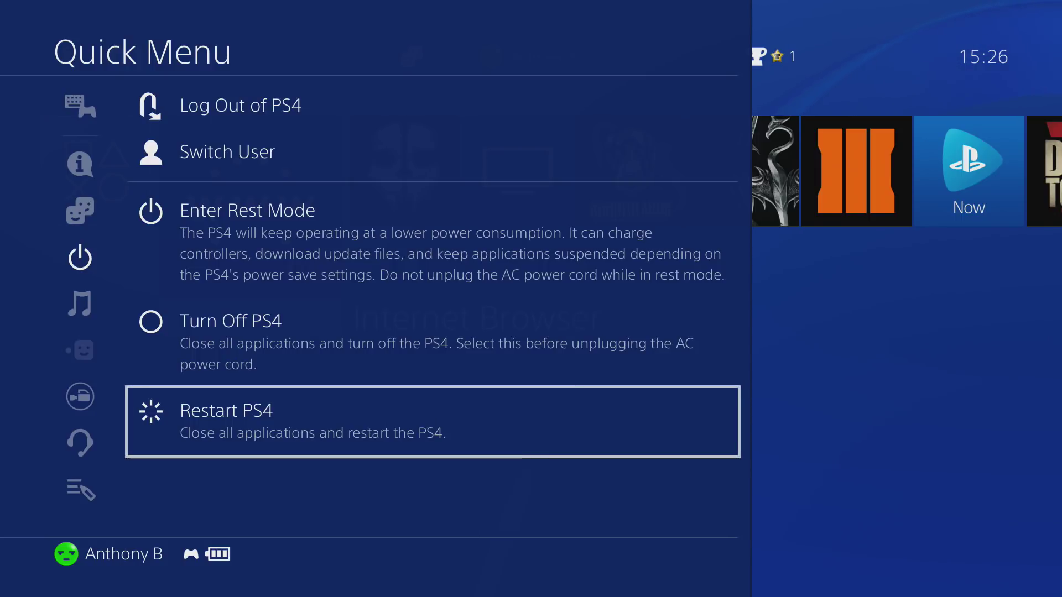
key("Return")
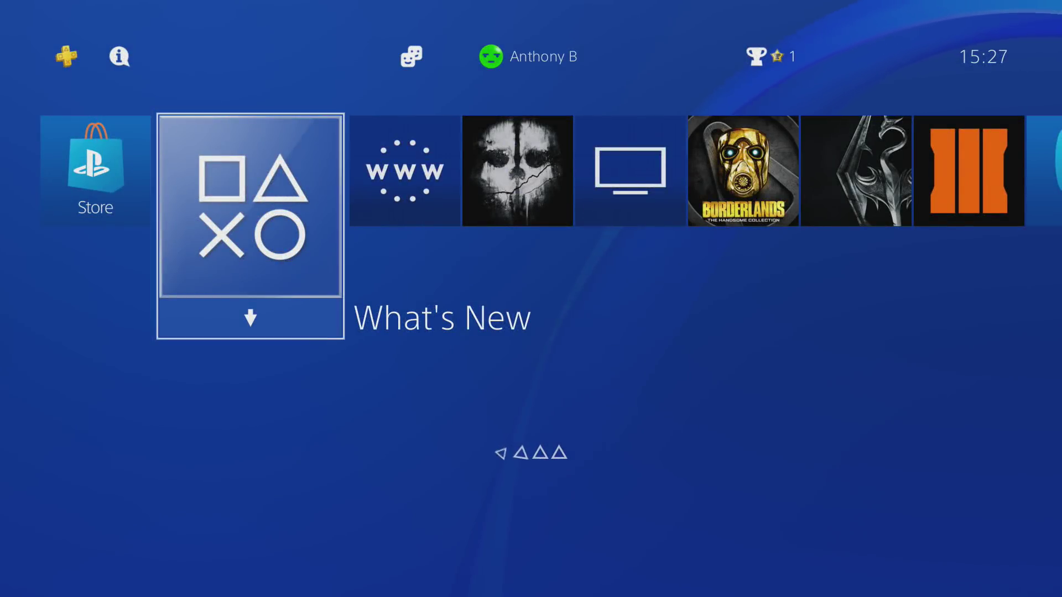
Step: Open the console's Settings from the home screen and go to the start of the list
key("Up")
key("Right")
key("Right")
key("Right")
key("Right")
key("Right")
key("Right")
key("Right")
key("Right")
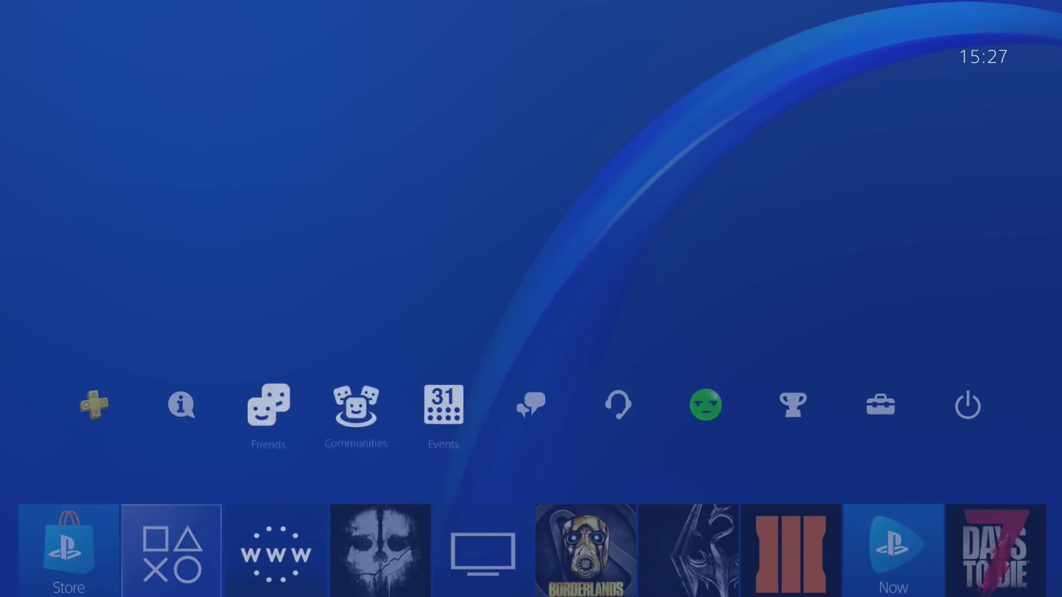
key("Return")
key("Up")
key("Up")
key("Up")
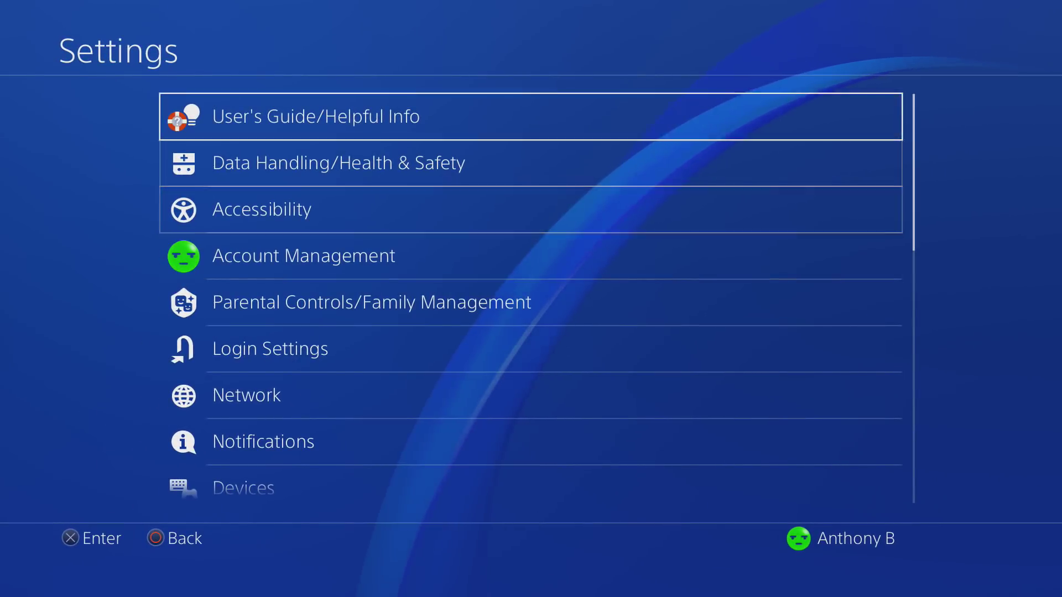
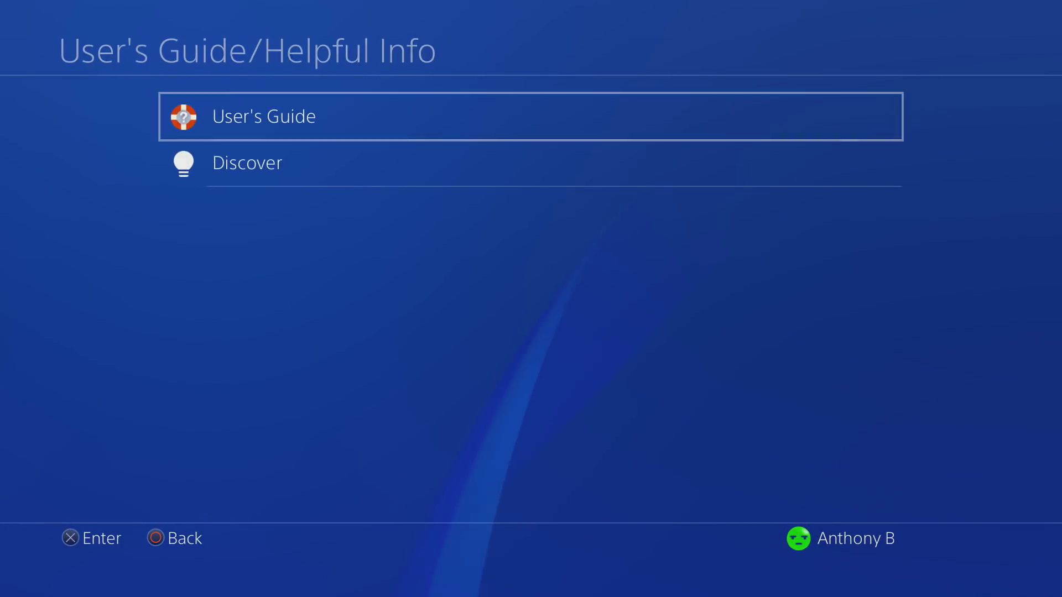
Step: Open Debug Settings from the Settings list and look through its entries to the end of the list
key("Escape")
key("Down")
key("Down")
key("Down")
key("Down")
key("Down")
key("Down")
key("Down")
key("Down")
key("Down")
key("Down")
key("Down")
key("Down")
key("Down")
key("Down")
key("Down")
key("Down")
key("Down")
key("Down")
key("Down")
key("Down")
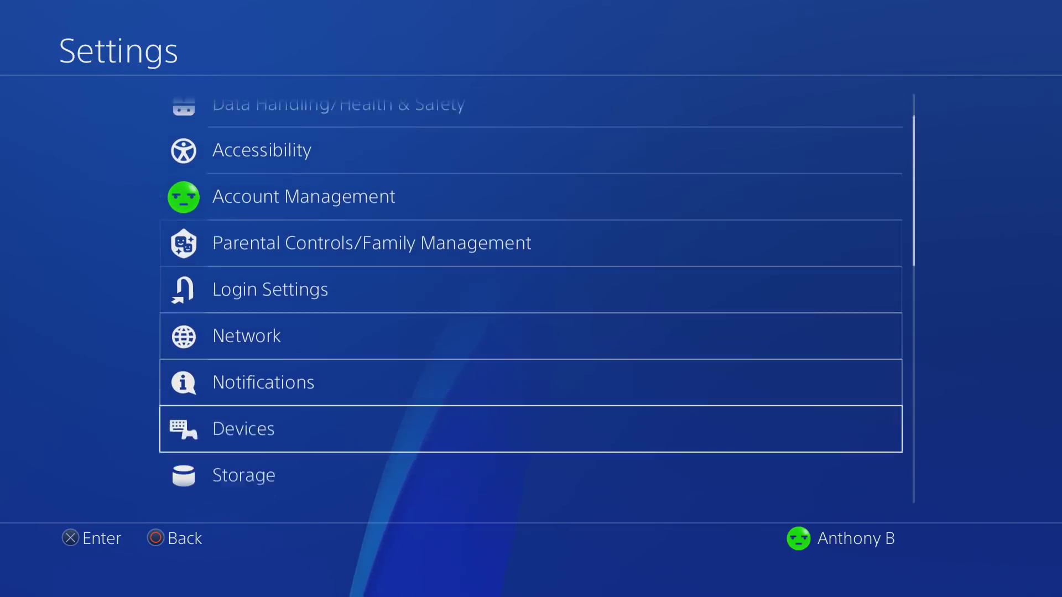
key("Return")
key("Down")
key("Down")
key("Down")
key("Down")
key("Down")
key("Down")
key("Down")
key("Down")
key("Down")
key("Down")
key("Down")
key("Down")
key("Down")
key("Down")
key("Down")
key("Down")
key("Down")
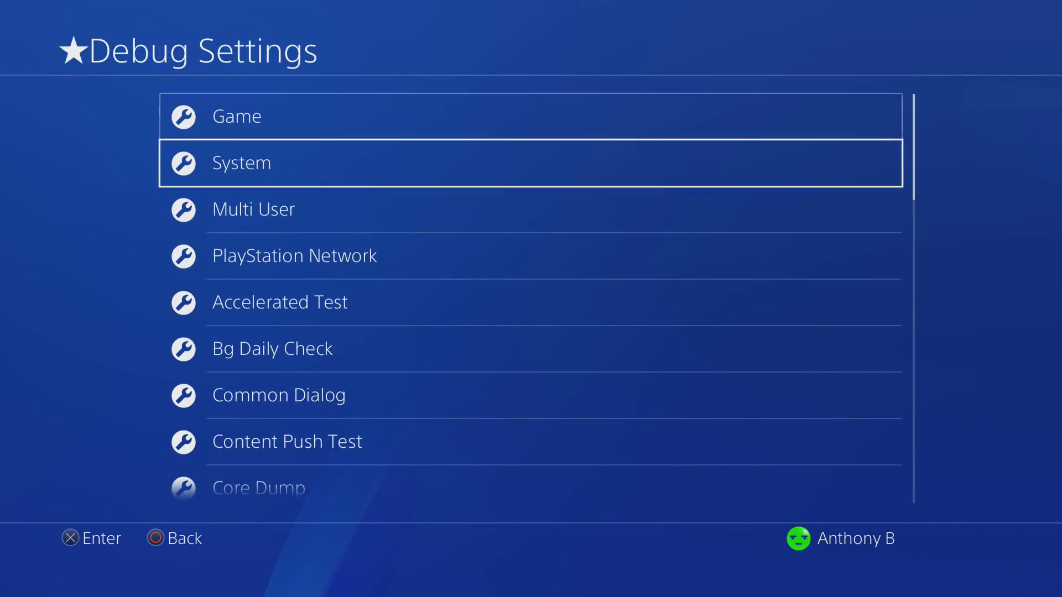
key("Down")
key("Down")
key("Down")
key("Down")
key("Down")
key("Down")
key("Down")
key("Down")
key("Down")
key("Down")
key("Down")
key("Down")
key("Down")
key("Down")
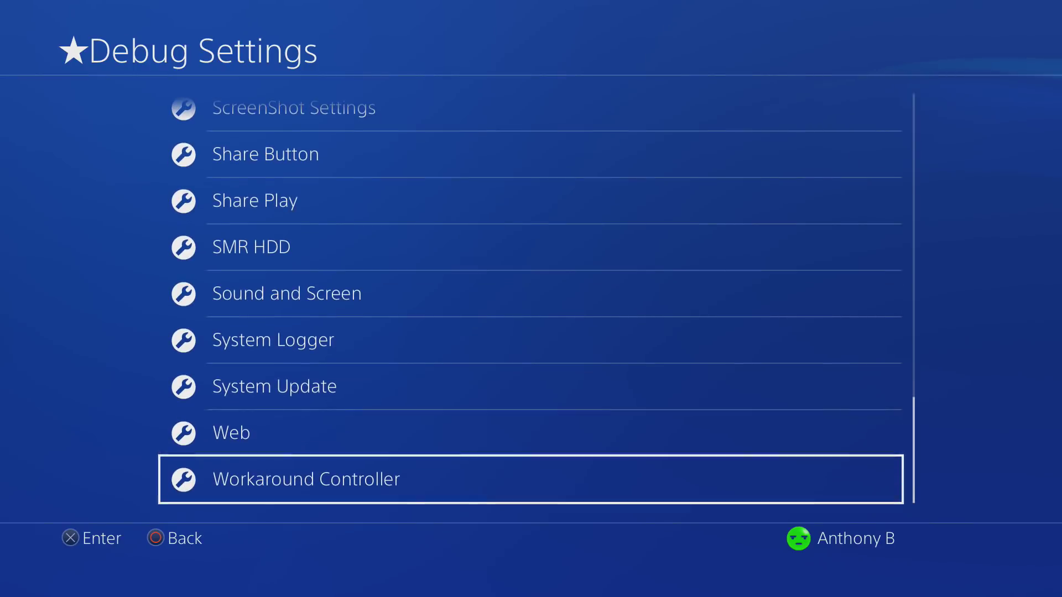
Step: Open the Network page of Debug Settings and go through its options to Network Emulation
key("Up")
key("Up")
key("Up")
key("Up")
key("Up")
key("Up")
key("Up")
key("Up")
key("Up")
key("Up")
key("Up")
key("Up")
key("Up")
key("Up")
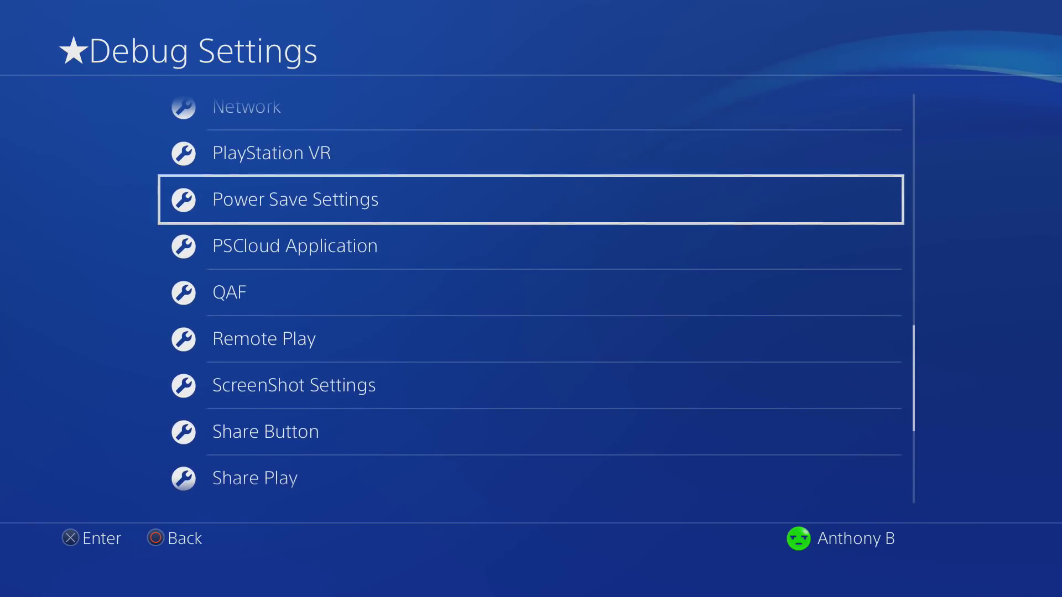
key("Return")
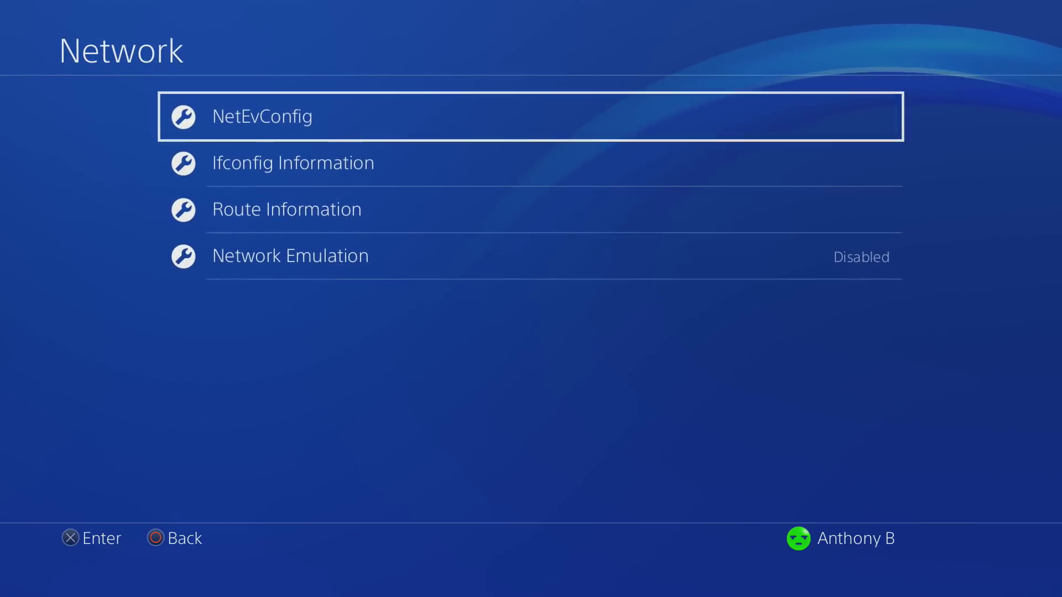
key("Down")
key("Down")
key("Down")
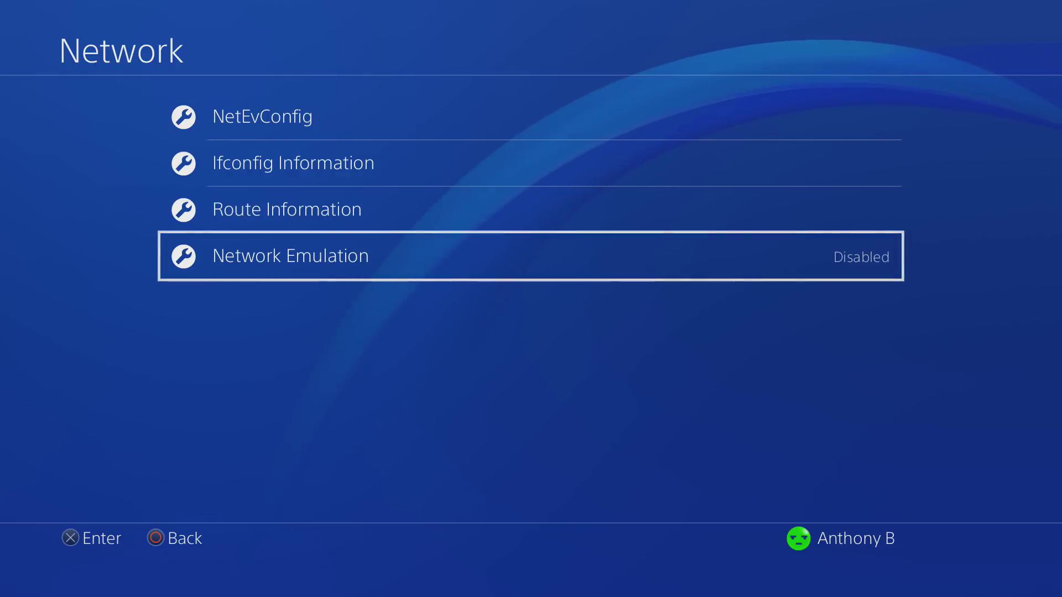
Step: Leave the Network debug page and view QAF Information under QAF in Debug Settings
key("Escape")
key("Down")
key("Down")
key("Down")
key("Down")
key("Down")
key("Down")
key("Down")
key("Down")
key("Down")
key("Down")
key("Down")
key("Down")
key("Down")
key("Down")
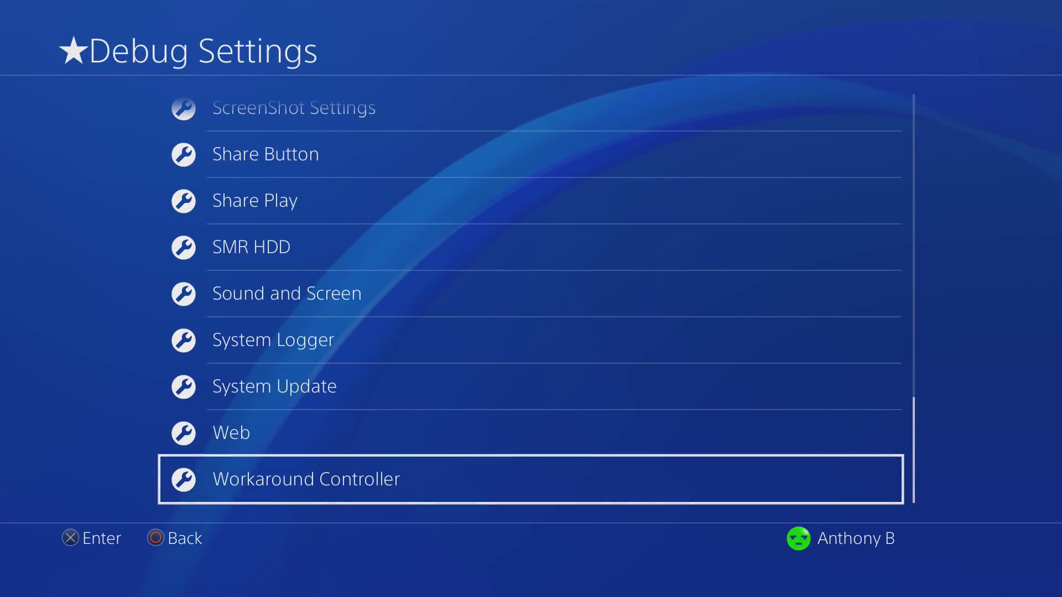
key("Up")
key("Up")
key("Up")
key("Up")
key("Up")
key("Up")
key("Return")
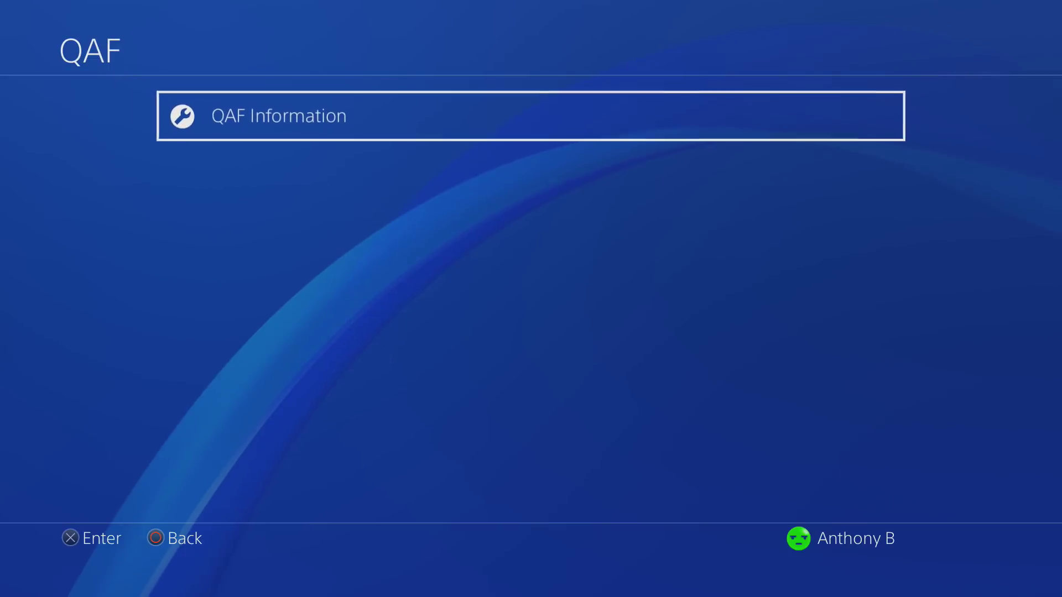
key("Return")
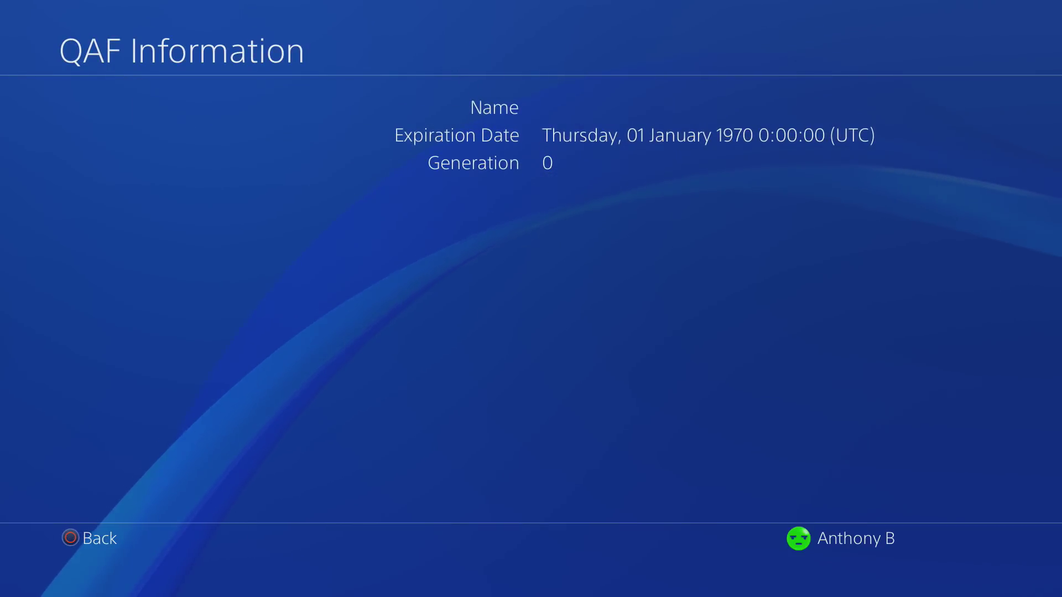
Step: Close QAF Information and return through the Settings list to the console's home screen
key("Escape")
key("Escape")
key("Escape")
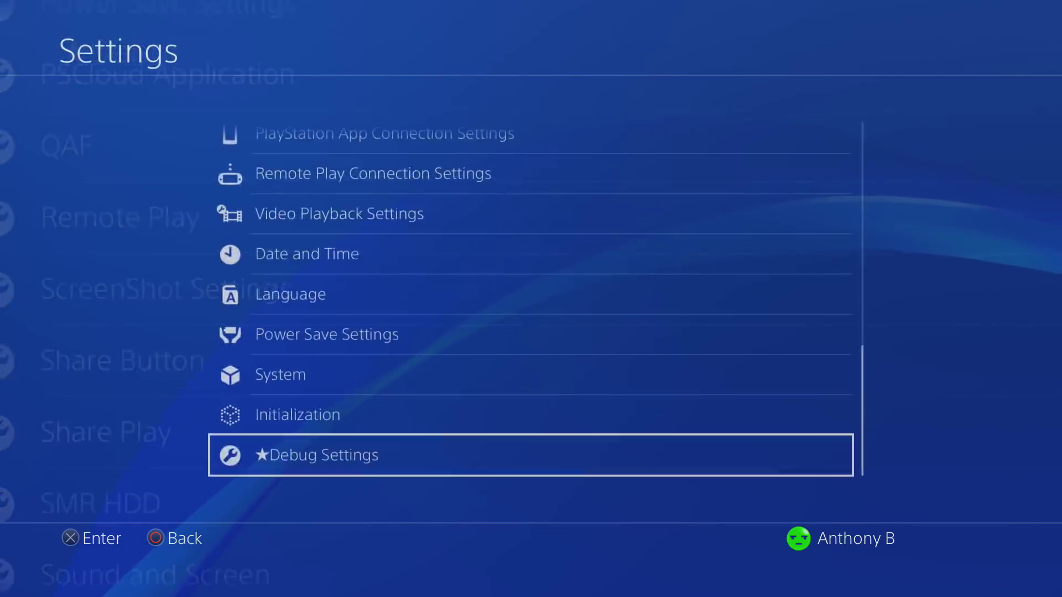
key("Up")
key("Up")
key("Up")
key("Up")
key("Up")
key("Up")
key("Up")
key("Up")
key("Up")
key("Up")
key("Up")
key("Up")
key("Up")
key("Up")
key("Up")
key("Up")
key("Up")
key("Up")
key("Up")
key("Up")
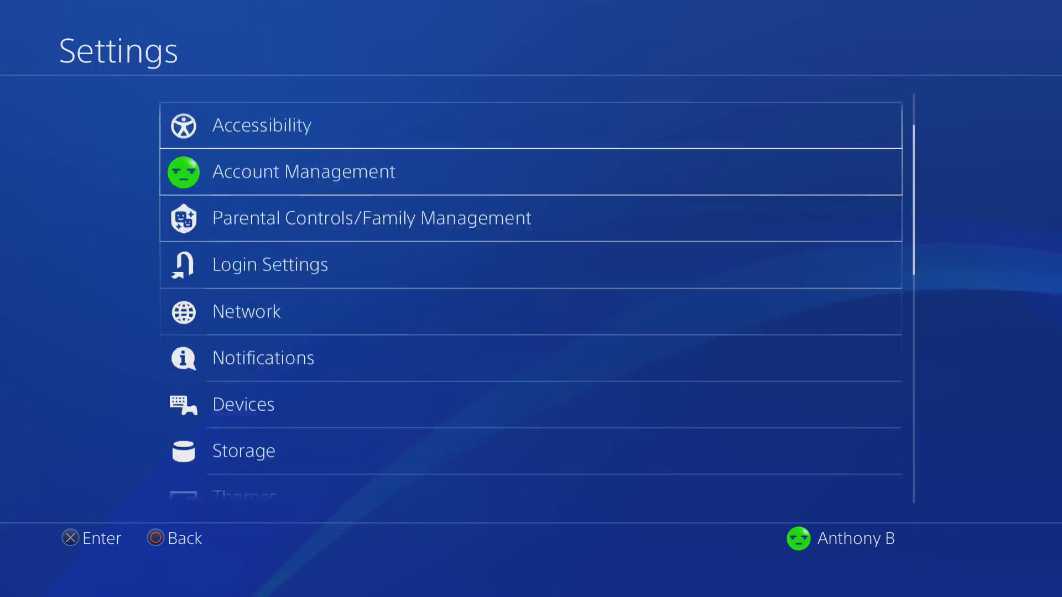
key("Escape")
key("Down")
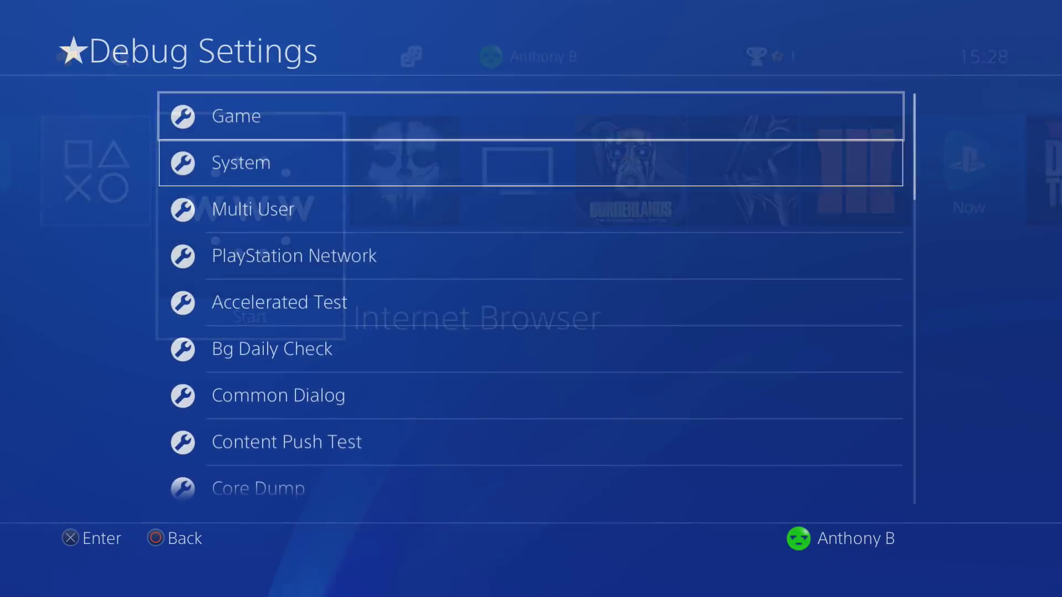
Step: Reopen Debug Settings and look through its Network page down to Network Emulation
key("Down")
key("Down")
key("Down")
key("Down")
key("Down")
key("Down")
key("Down")
key("Down")
key("Down")
key("Down")
key("Down")
key("Down")
key("Down")
key("Down")
key("Down")
key("Down")
key("Down")
key("Down")
key("Down")
key("Down")
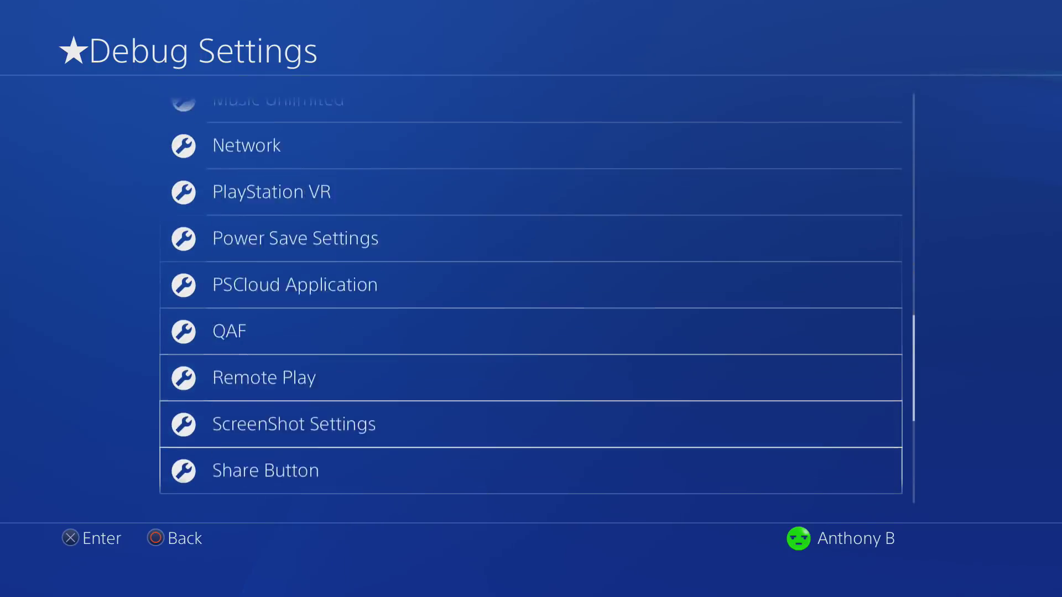
key("Up")
key("Up")
key("Up")
key("Up")
key("Up")
key("Up")
key("Up")
key("Up")
key("Up")
key("Up")
key("Up")
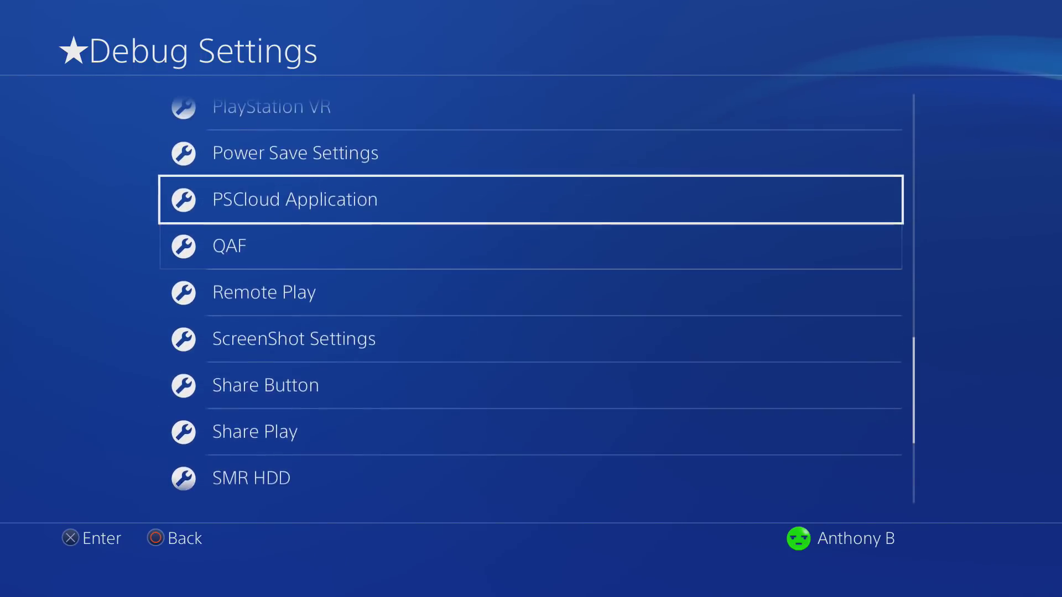
key("Up")
key("Up")
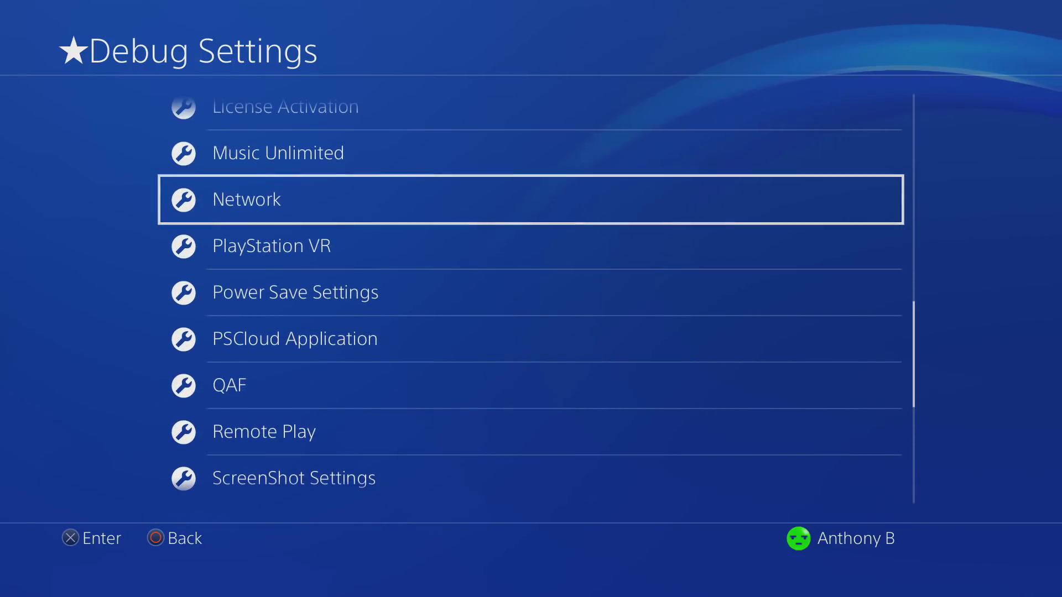
key("Return")
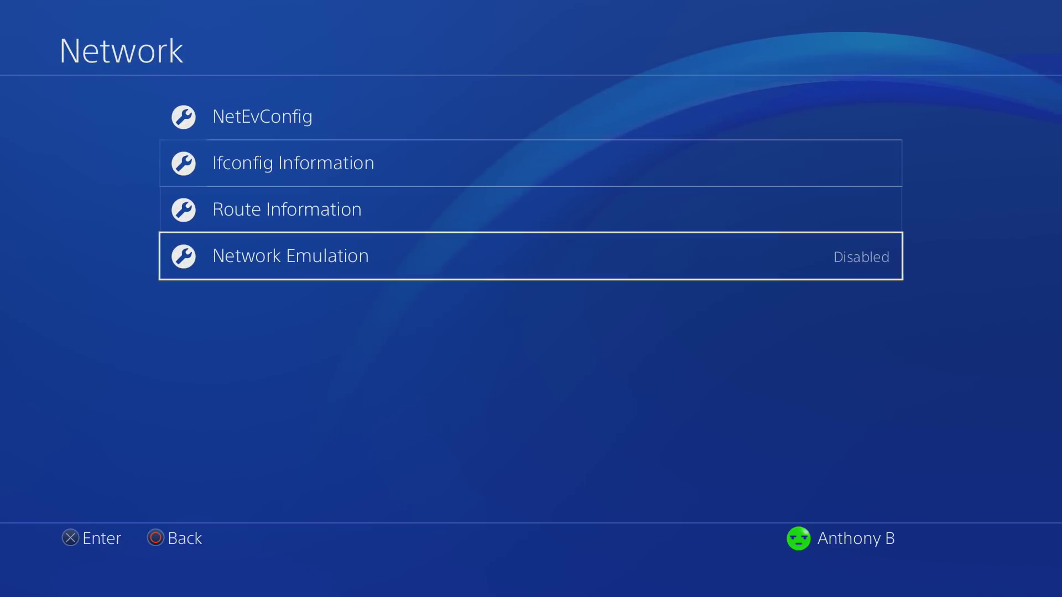
key("Down")
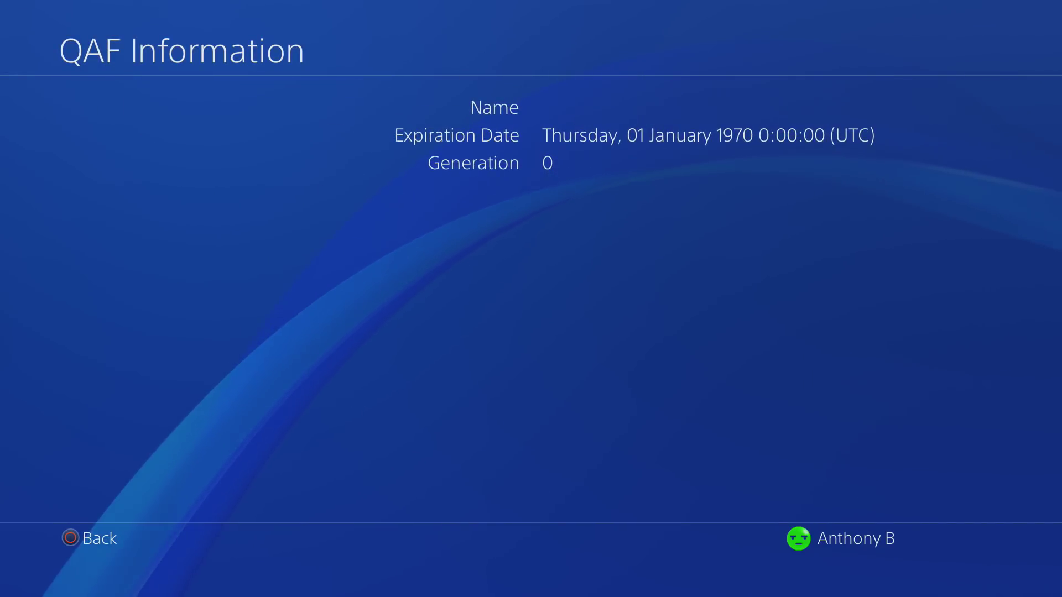
Step: Leave the QAF Information page and back out of Debug Settings and Settings to the home screen
key("Escape")
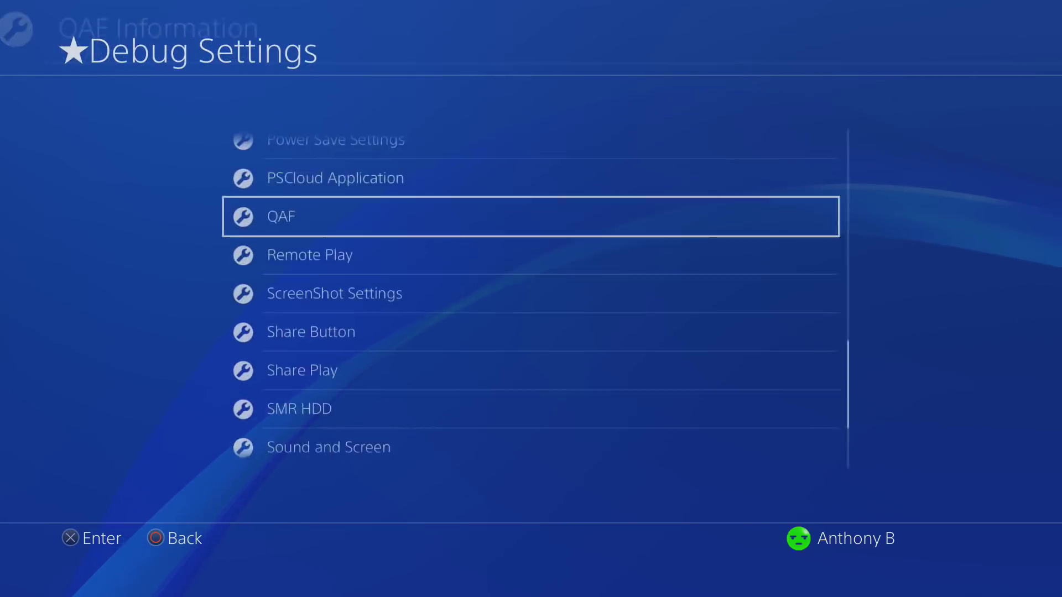
key("Escape")
key("Up")
key("Up")
key("Up")
key("Up")
key("Up")
key("Up")
key("Up")
key("Up")
key("Up")
key("Up")
key("Up")
key("Up")
key("Up")
key("Up")
key("Up")
key("Up")
key("Up")
key("Up")
key("Up")
key("Up")
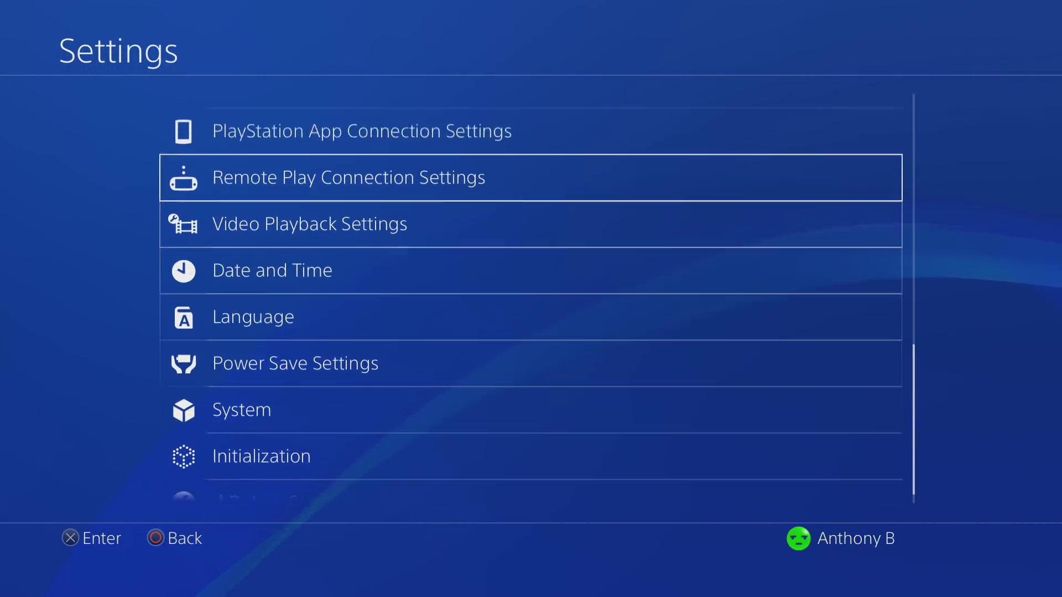
key("Escape")
key("Left")
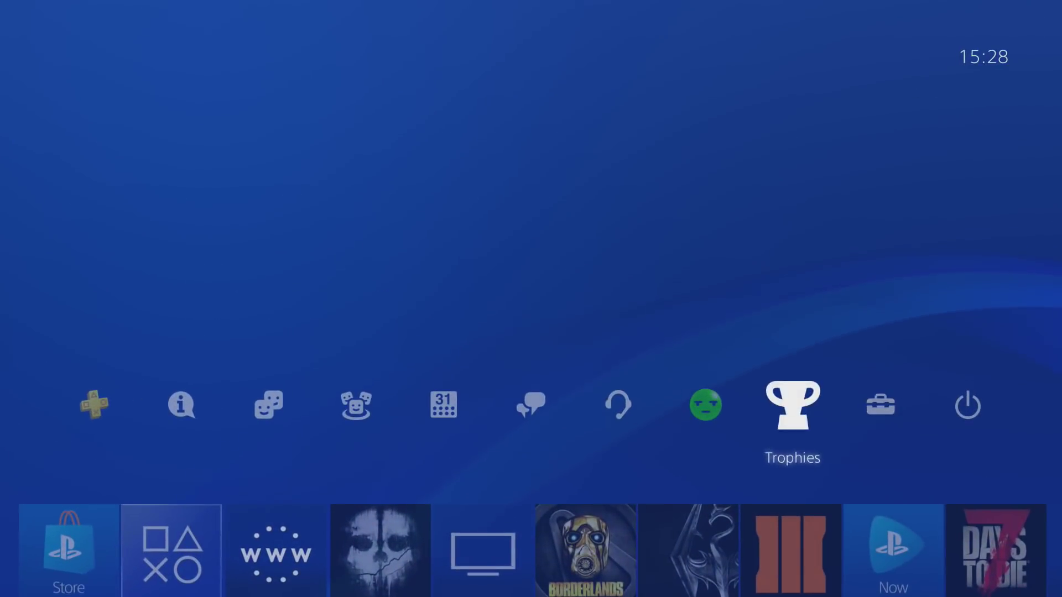
Step: Open Debug Settings again from the home screen and look through its list up to Network
key("Down")
key("Right")
key("Down")
key("Down")
key("Down")
key("Down")
key("Down")
key("Down")
key("Down")
key("Down")
key("Down")
key("Down")
key("Down")
key("Down")
key("Down")
key("Down")
key("Down")
key("Down")
key("Down")
key("Down")
key("Down")
key("Down")
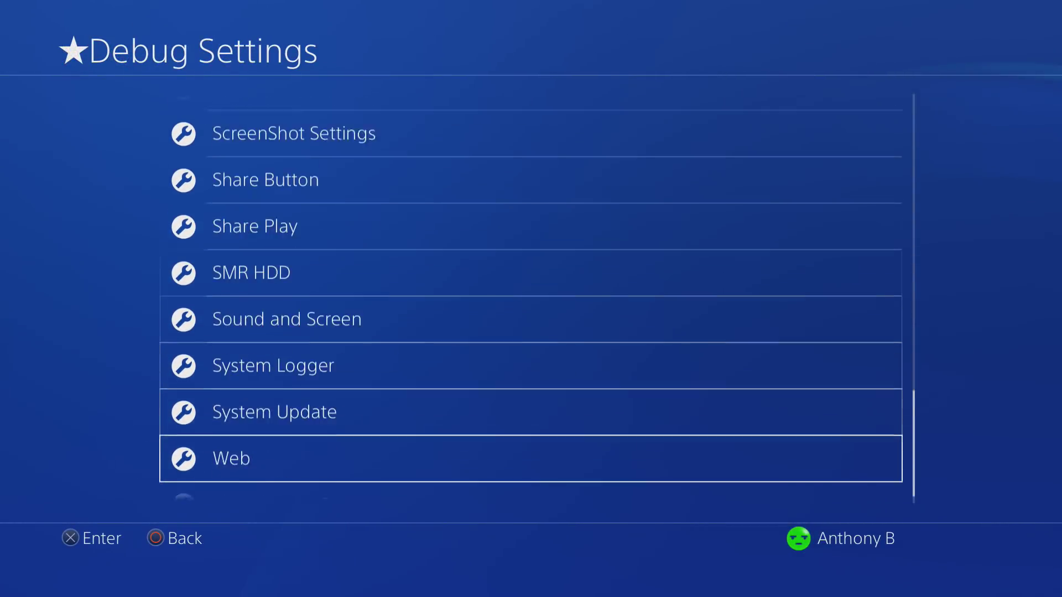
key("Up")
key("Up")
key("Up")
key("Up")
key("Up")
key("Up")
key("Up")
key("Up")
key("Up")
key("Up")
key("Up")
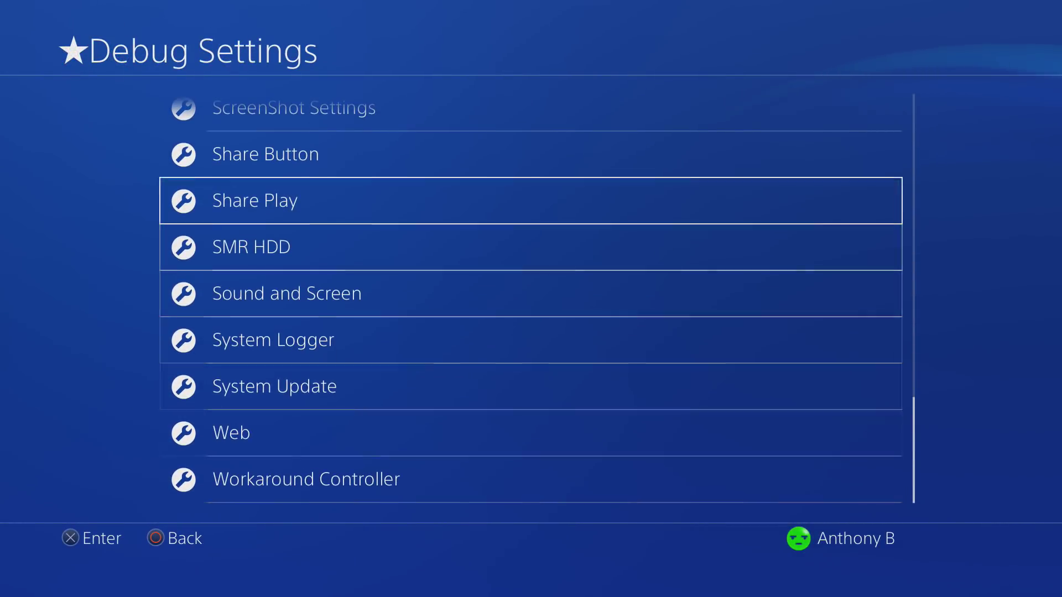
key("Up")
key("Up")
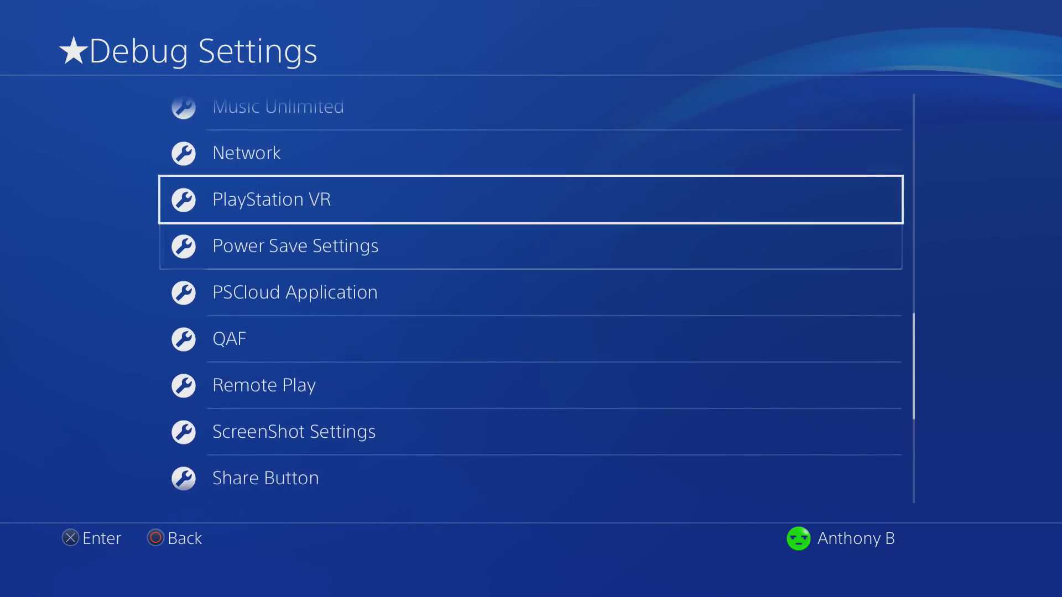
Step: Review the Network debug options to Network Emulation, and return to the Debug Settings list
key("Return")
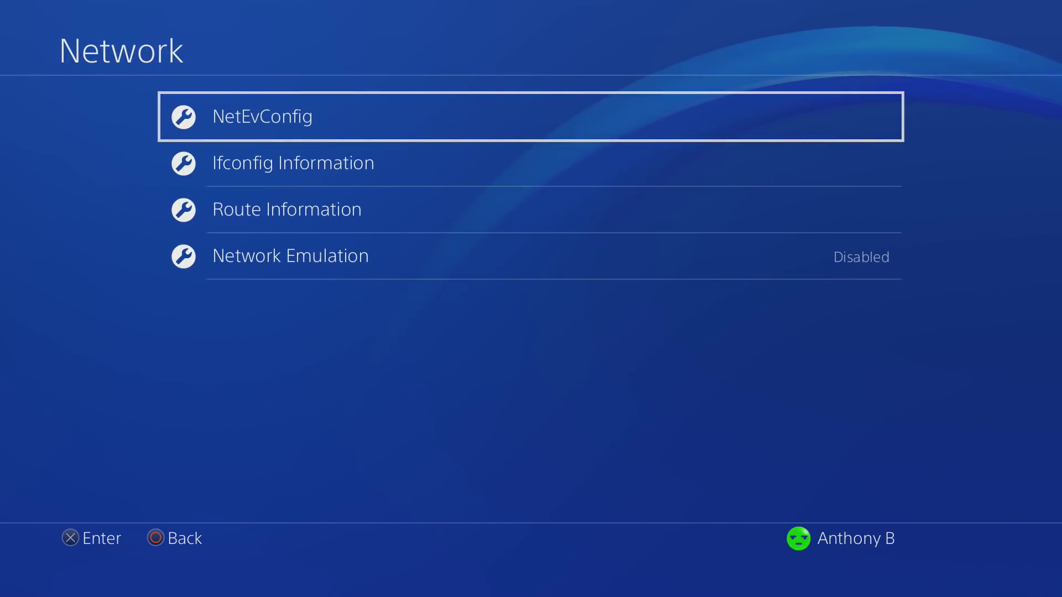
key("Down")
key("Down")
key("Down")
key("Escape")
key("Down")
key("Down")
key("Down")
key("Down")
key("Down")
key("Down")
key("Down")
key("Down")
key("Down")
key("Down")
key("Down")
key("Down")
key("Down")
key("Down")
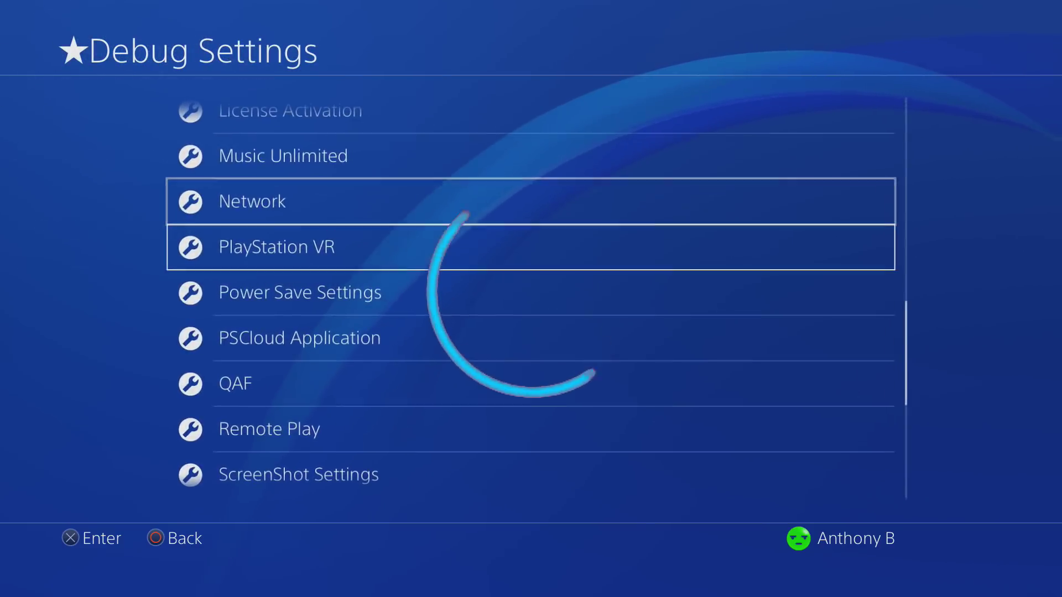